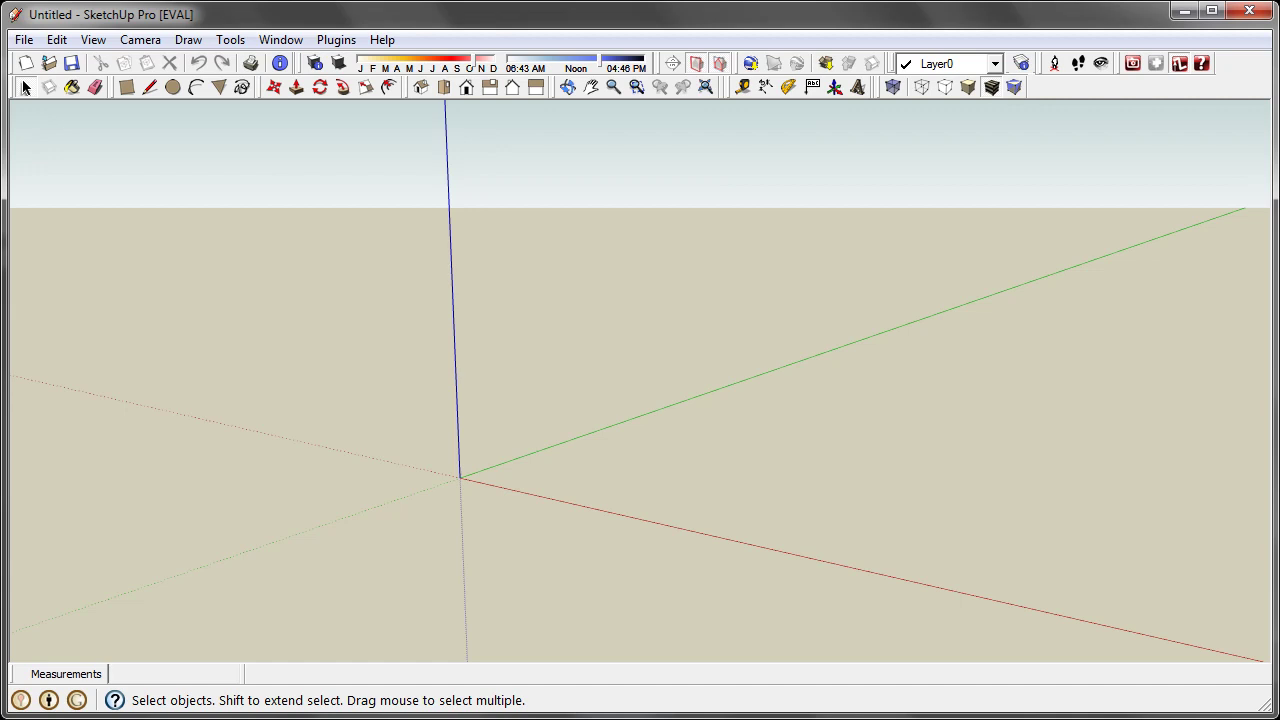
- Draw an upright wall rectangle 20' wide and 12' high from the origin along the red and blue axes
key("F3")
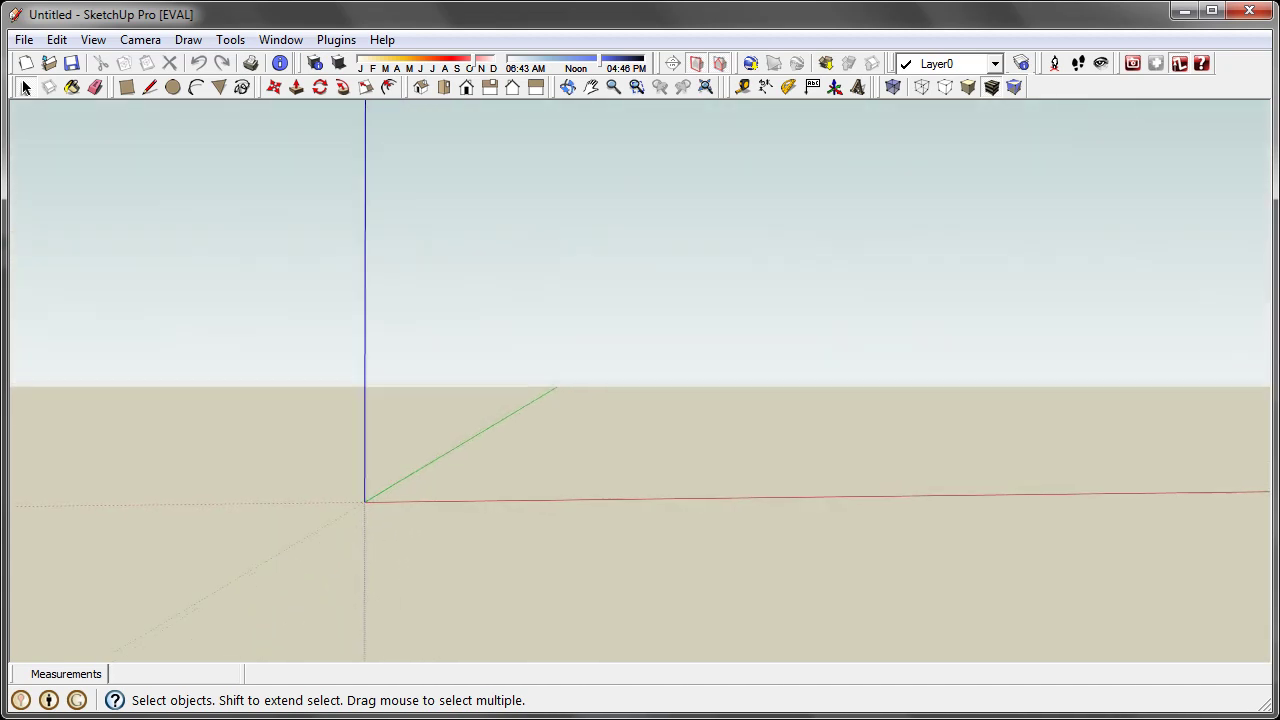
key("l")
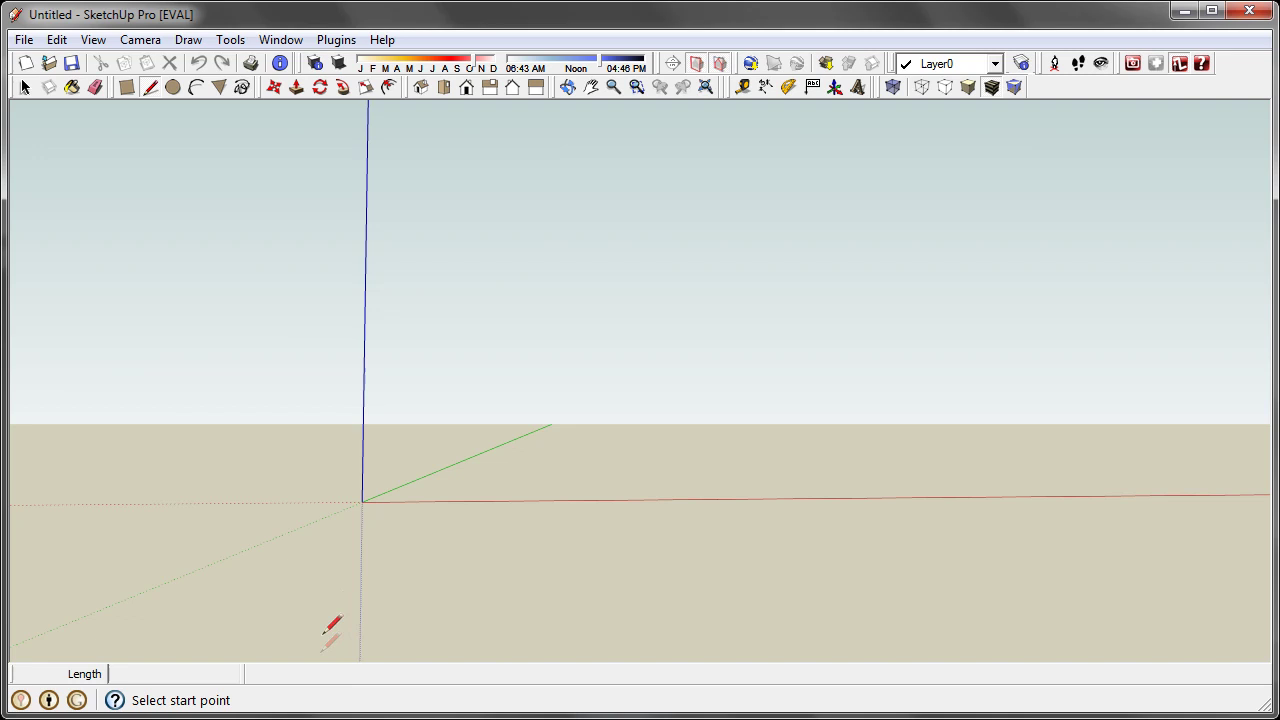
key("r")
left_click(362, 501)
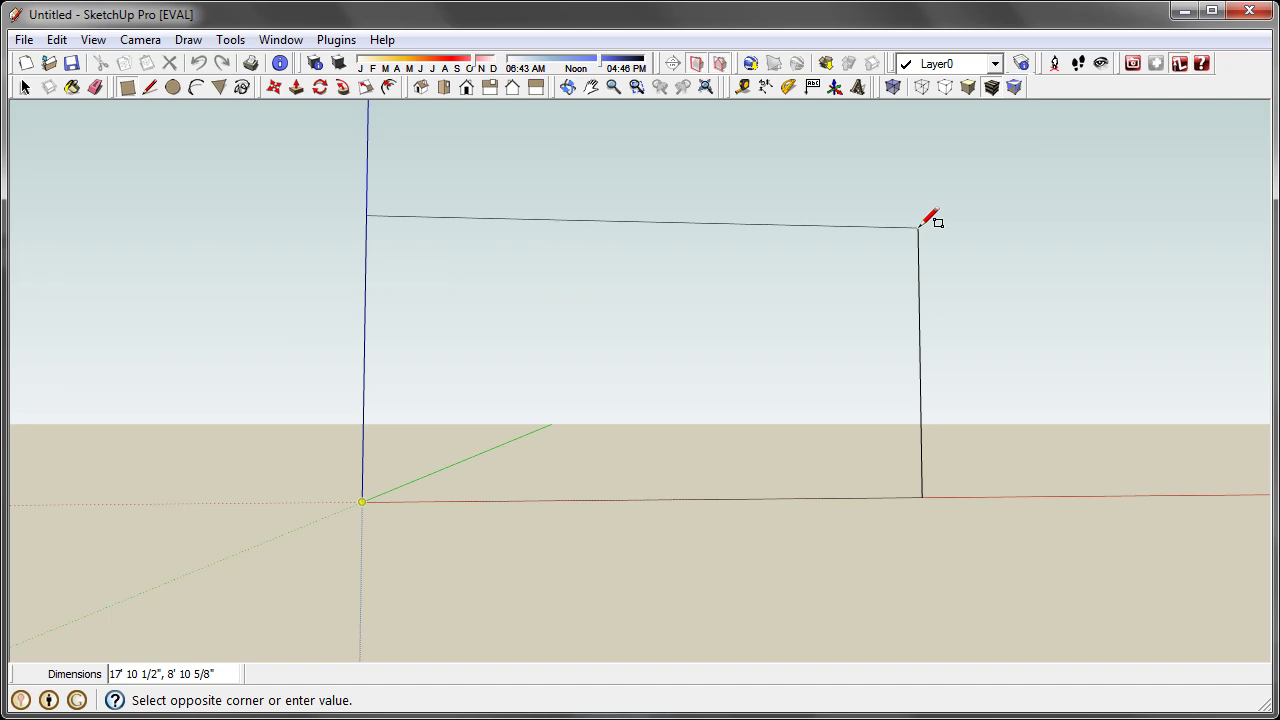
type("12',20")
key("Return")
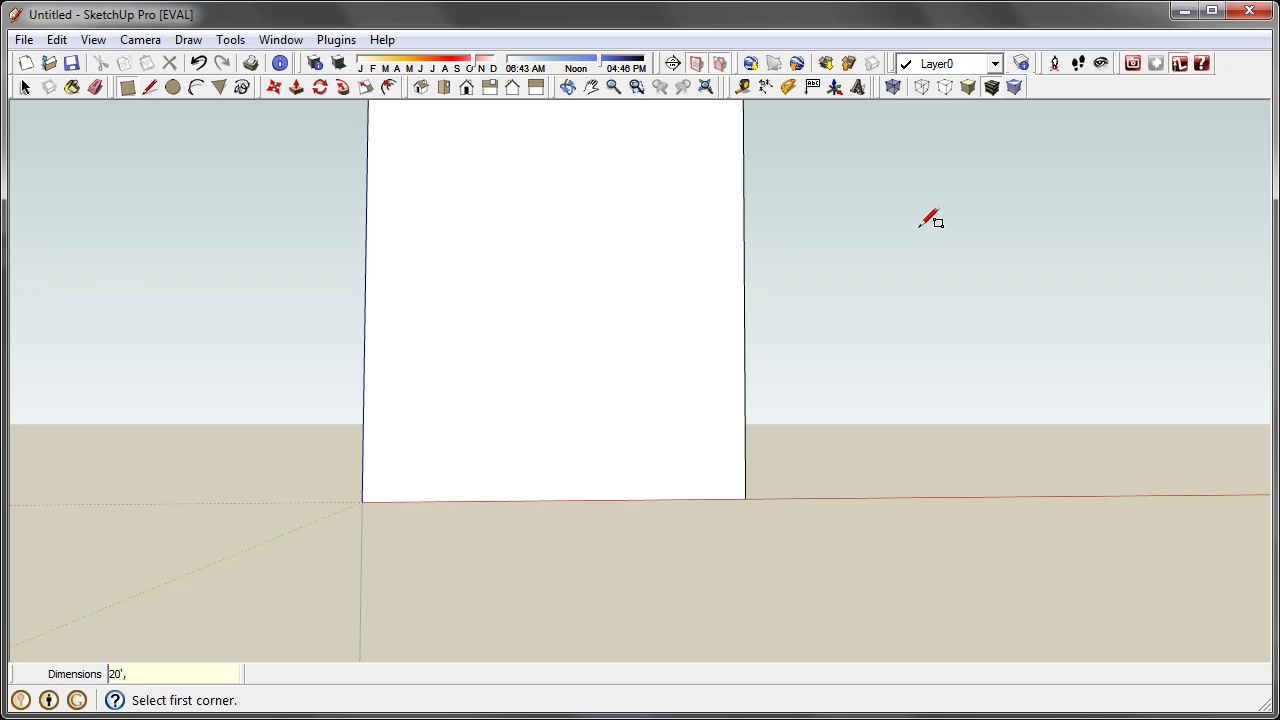
key("Return")
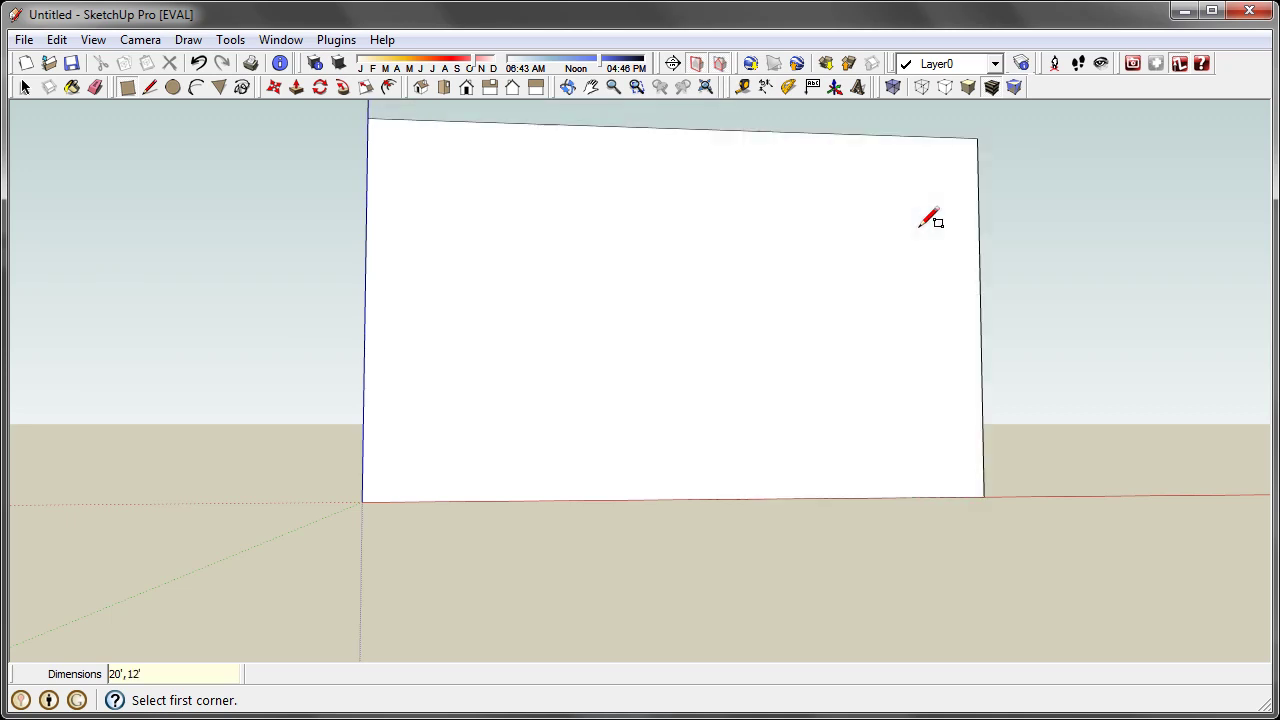
key("space")
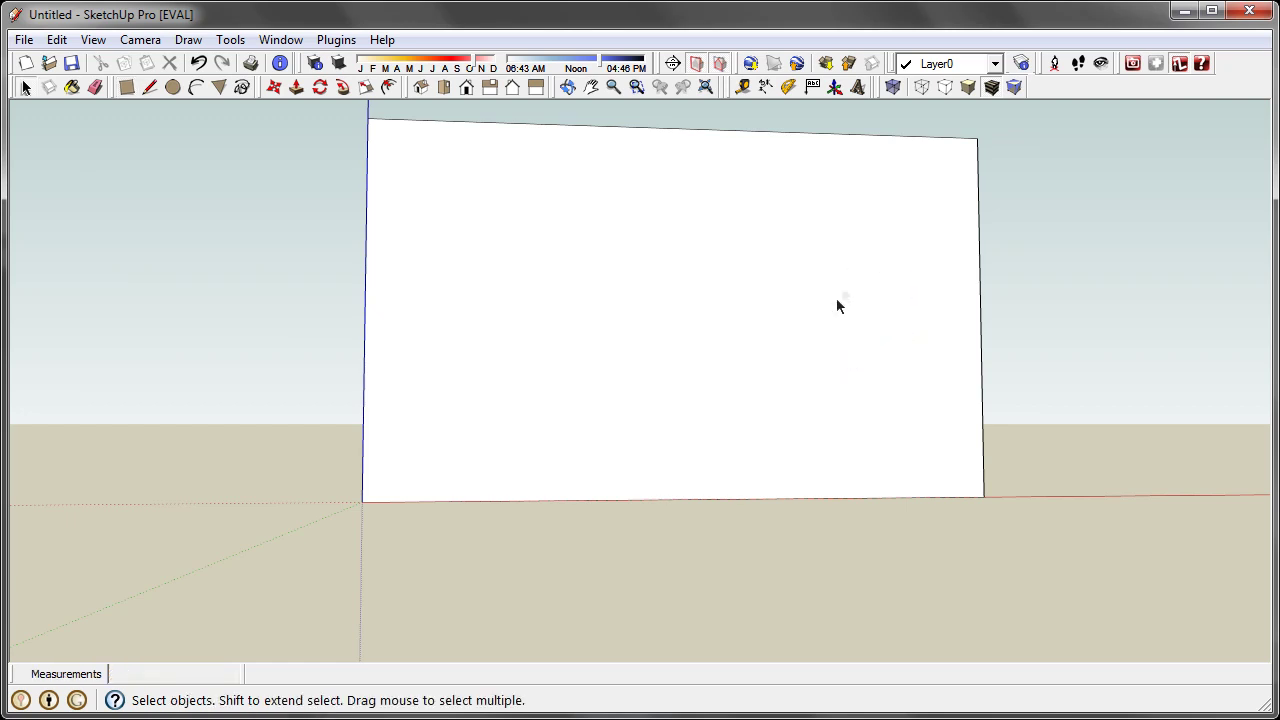
- Outline a doorway 10' high and 5' wide on the wall, starting from the midpoint of its bottom edge
key("l")
left_click(683, 498)
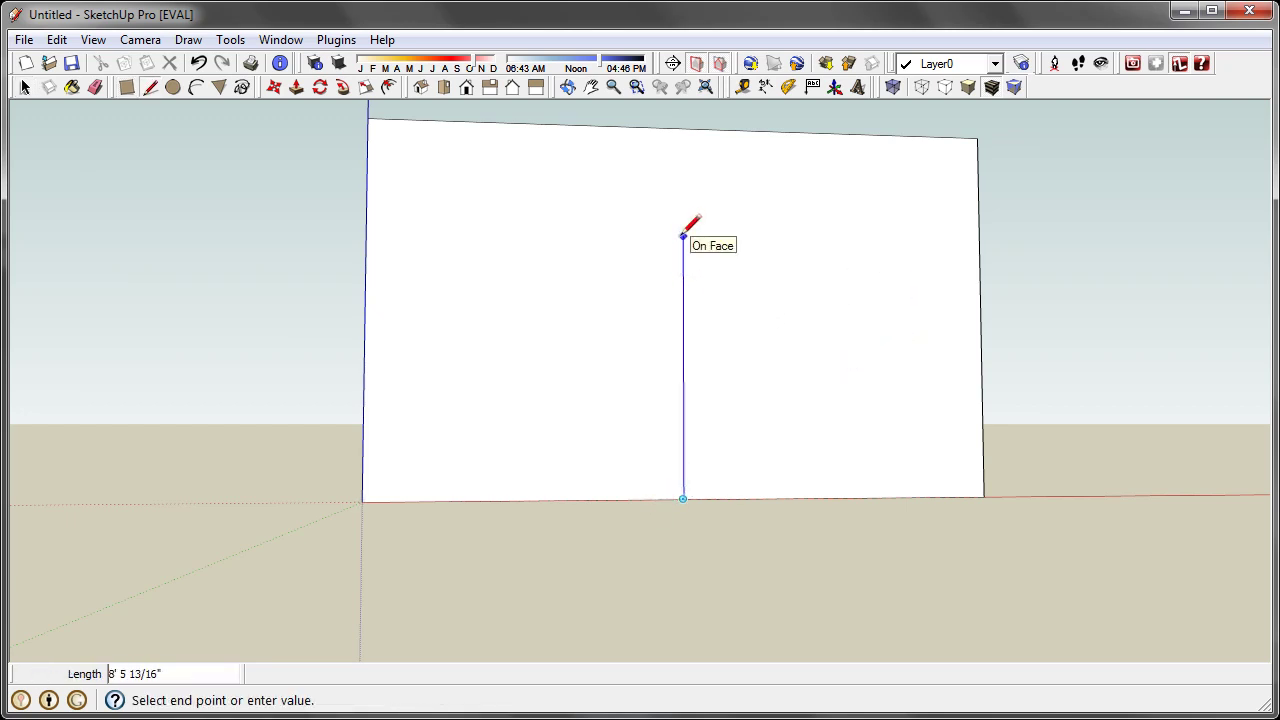
type("10'")
key("Return")
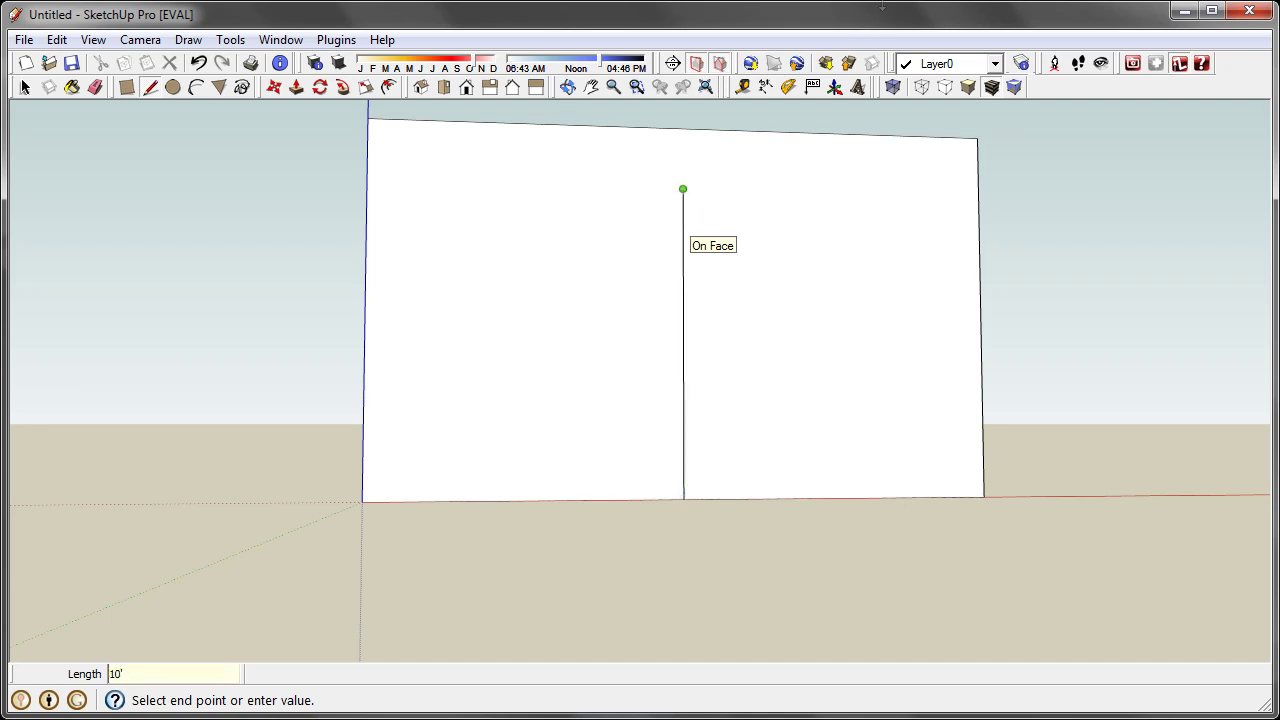
left_click(836, 495)
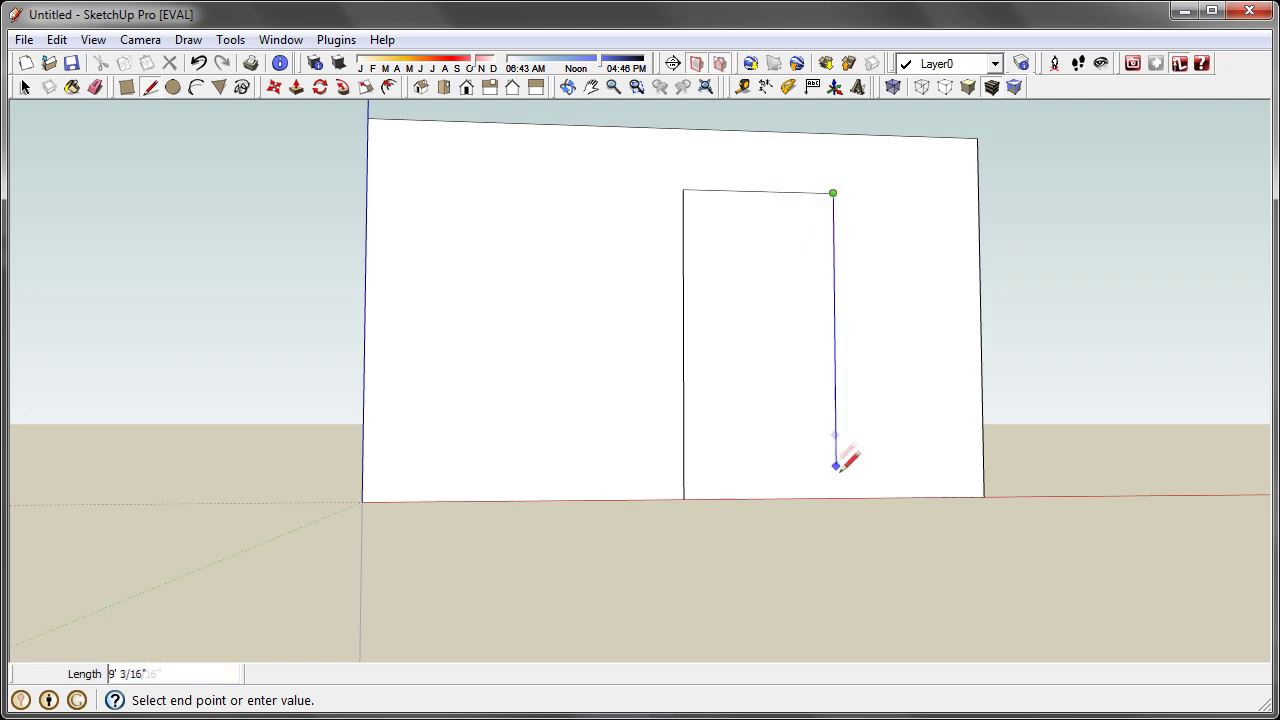
left_click(836, 496)
key("space")
- Copy the doorway face 5' toward the blue axis so the two halves adjoin
left_click(782, 419)
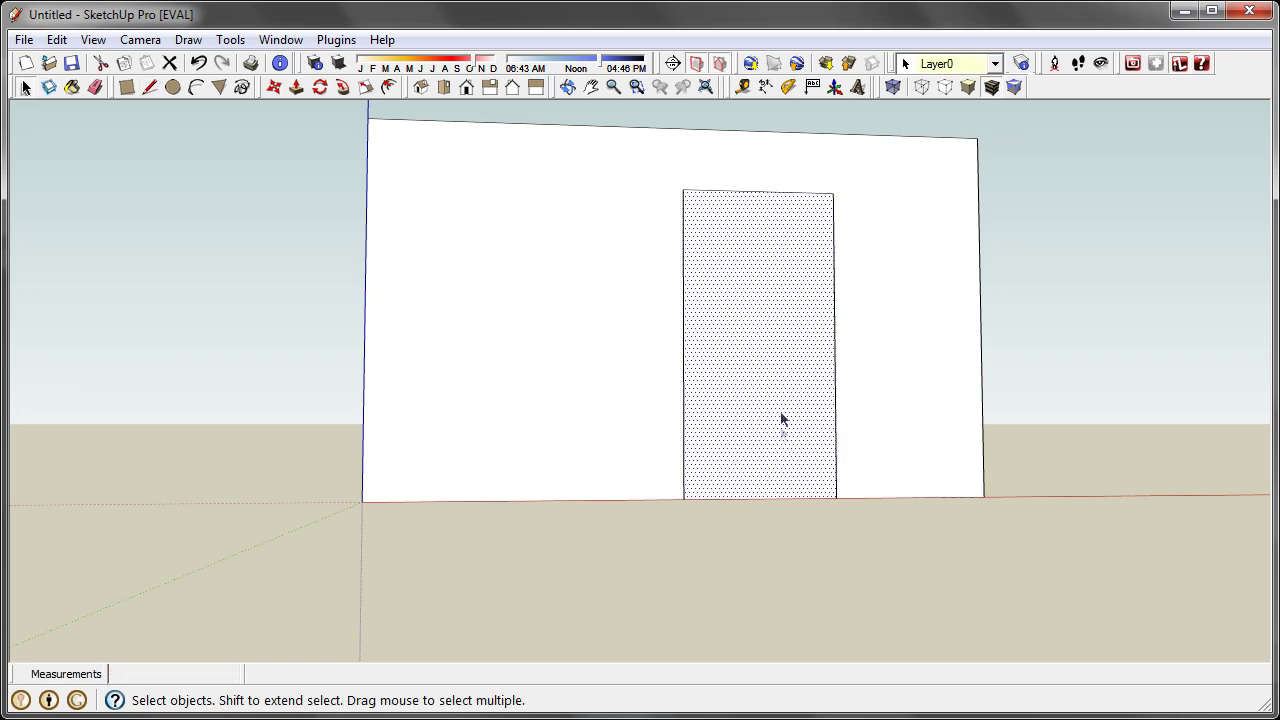
key("m")
key("ctrl")
left_click(833, 192)
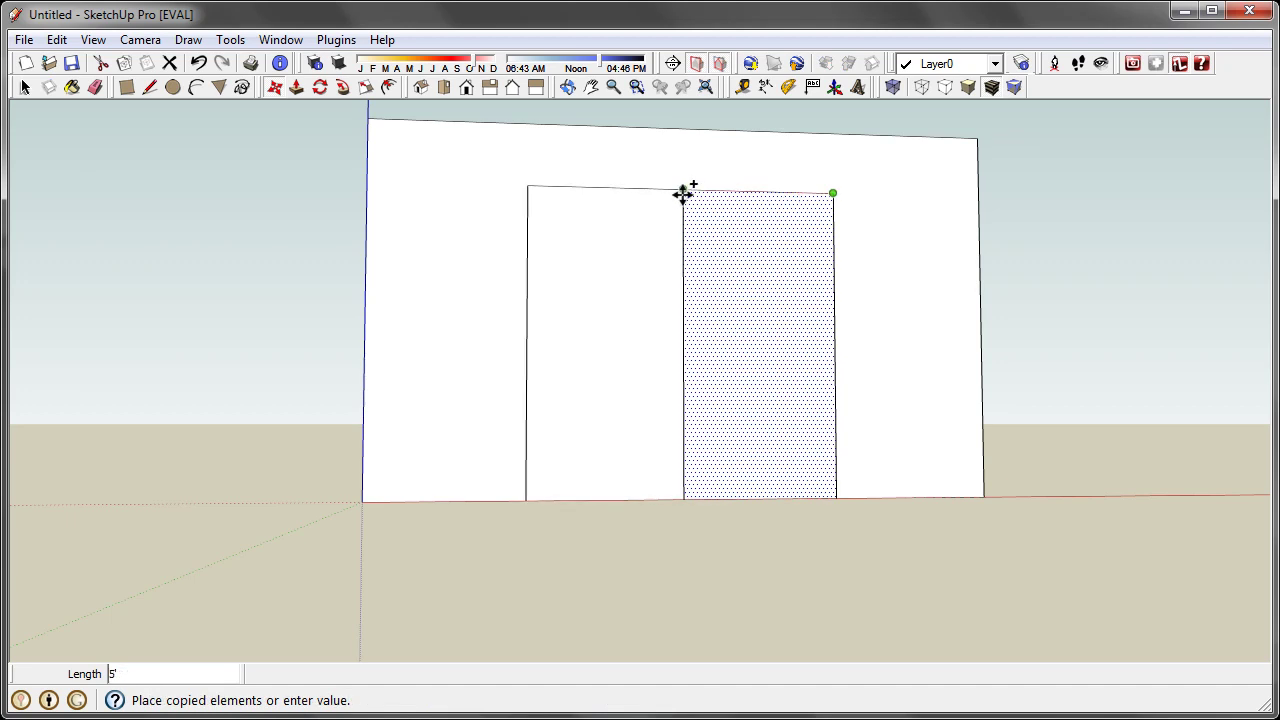
left_click(683, 192)
key("space")
- Erase the line dividing the two doorway halves and delete the merged face to open up the wall
key("e")
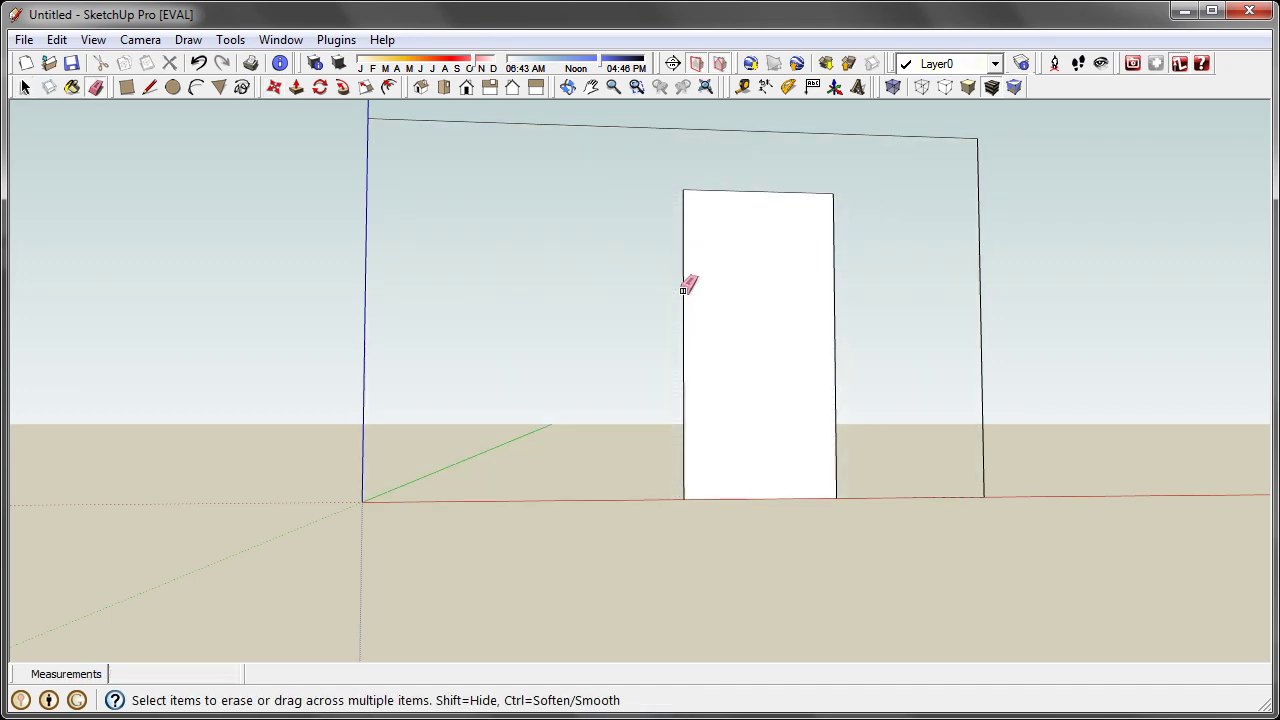
key("ctrl+z")
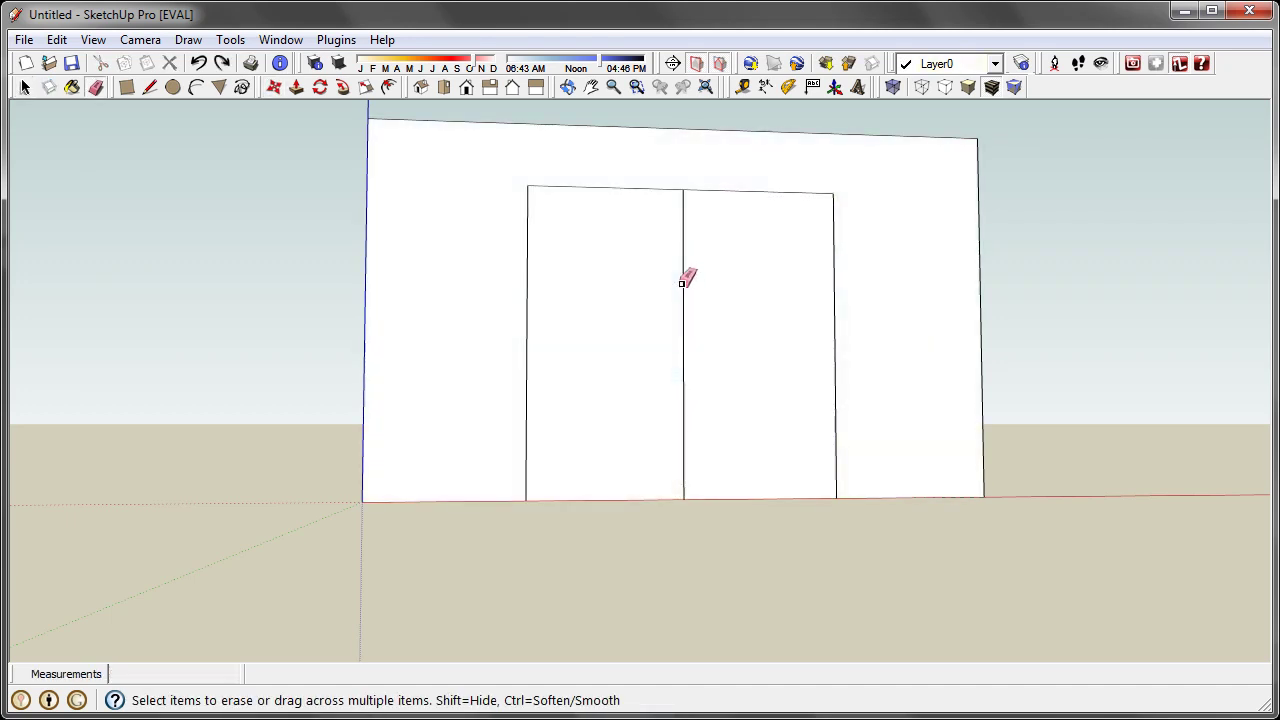
left_click(683, 320)
key("space")
left_click(677, 370)
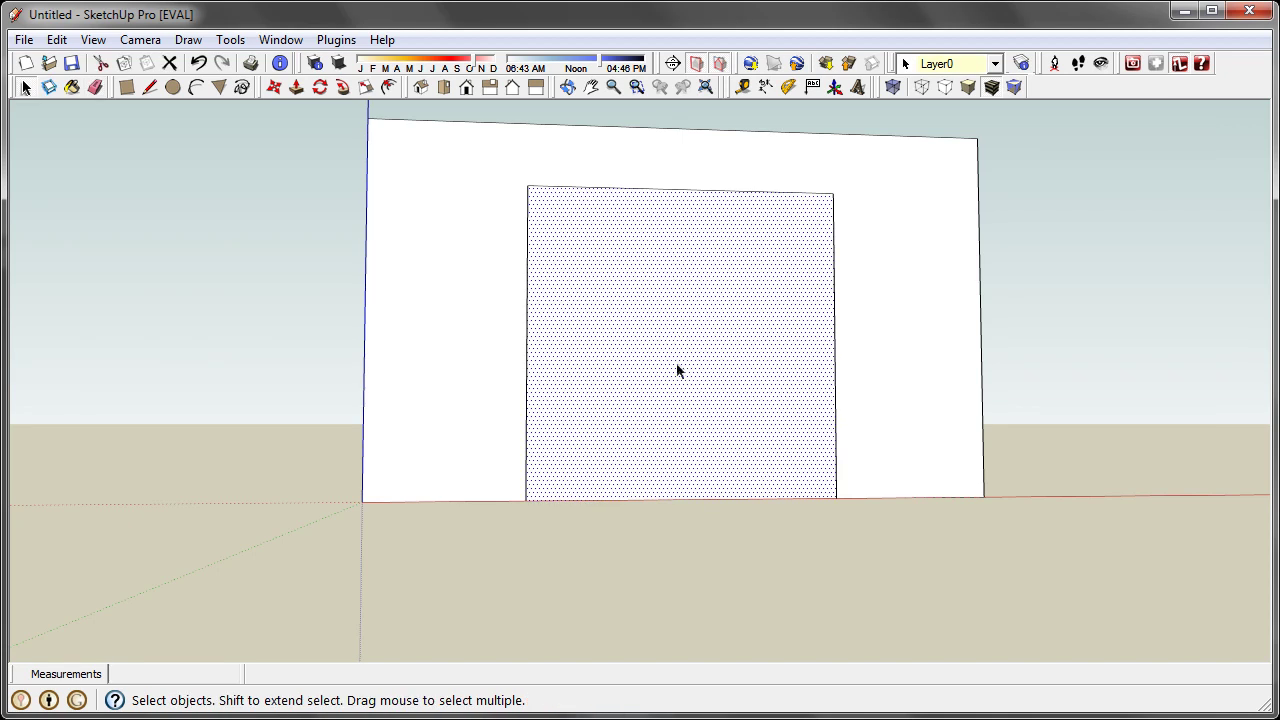
key("Delete")
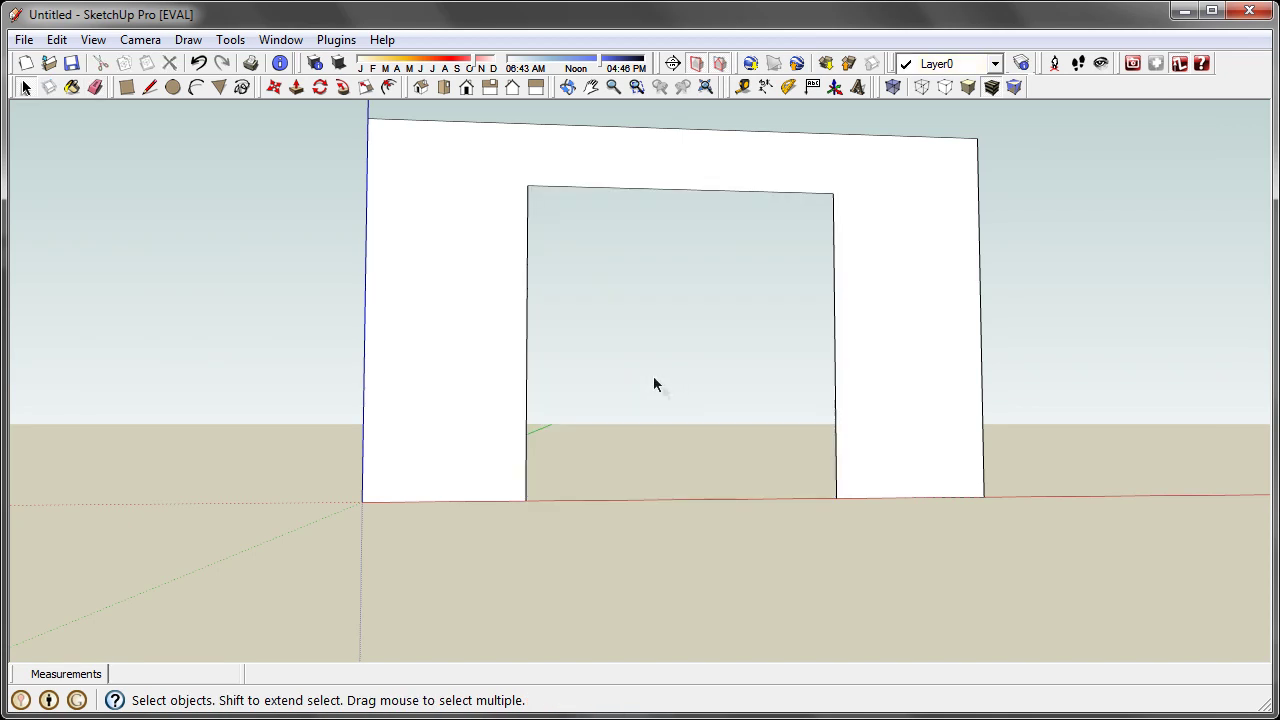
- View the wall from the front and search the 3D Warehouse for "garage door"
left_click(466, 87)
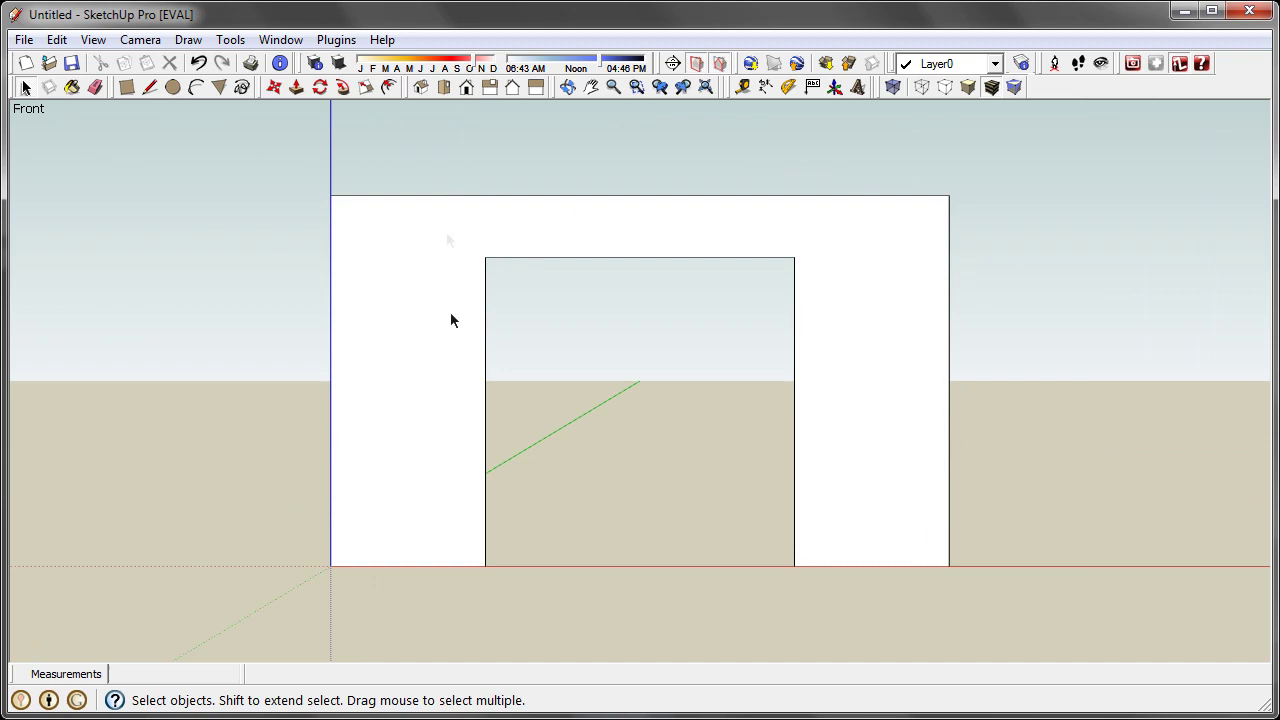
key("shift+z")
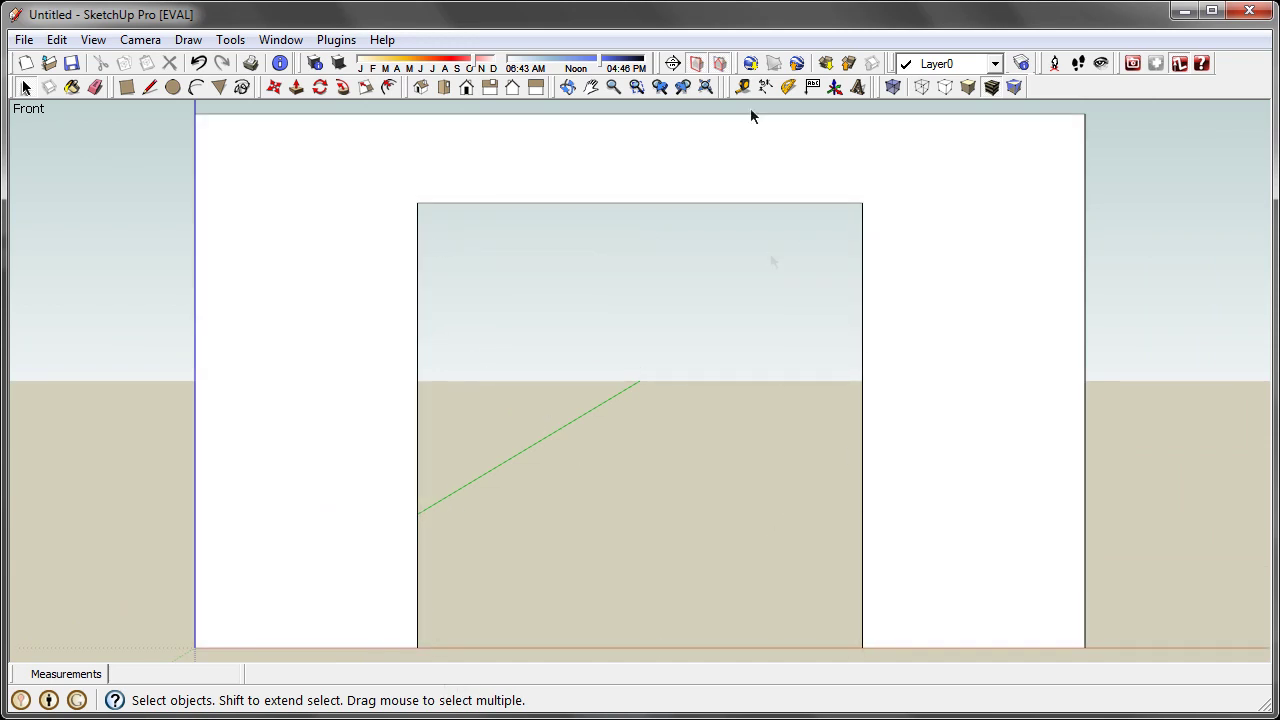
left_click(825, 63)
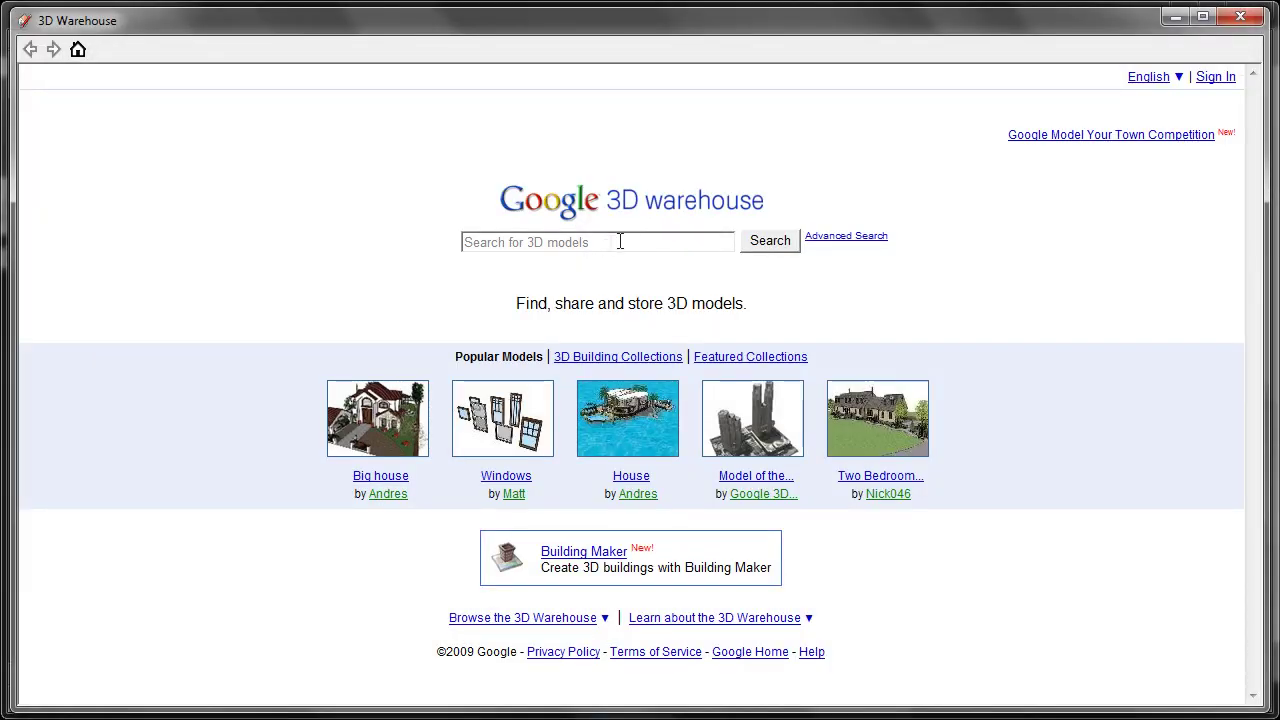
left_click(624, 240)
type("gar")
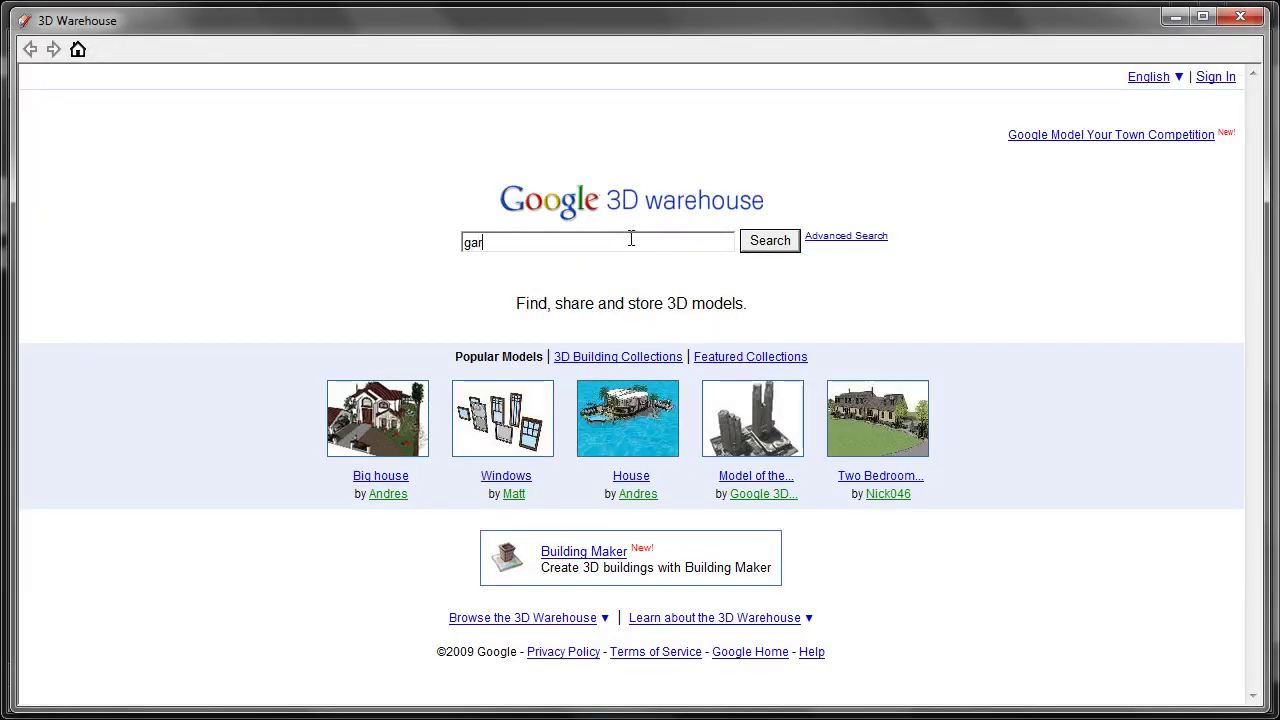
type("age door")
key("Return")
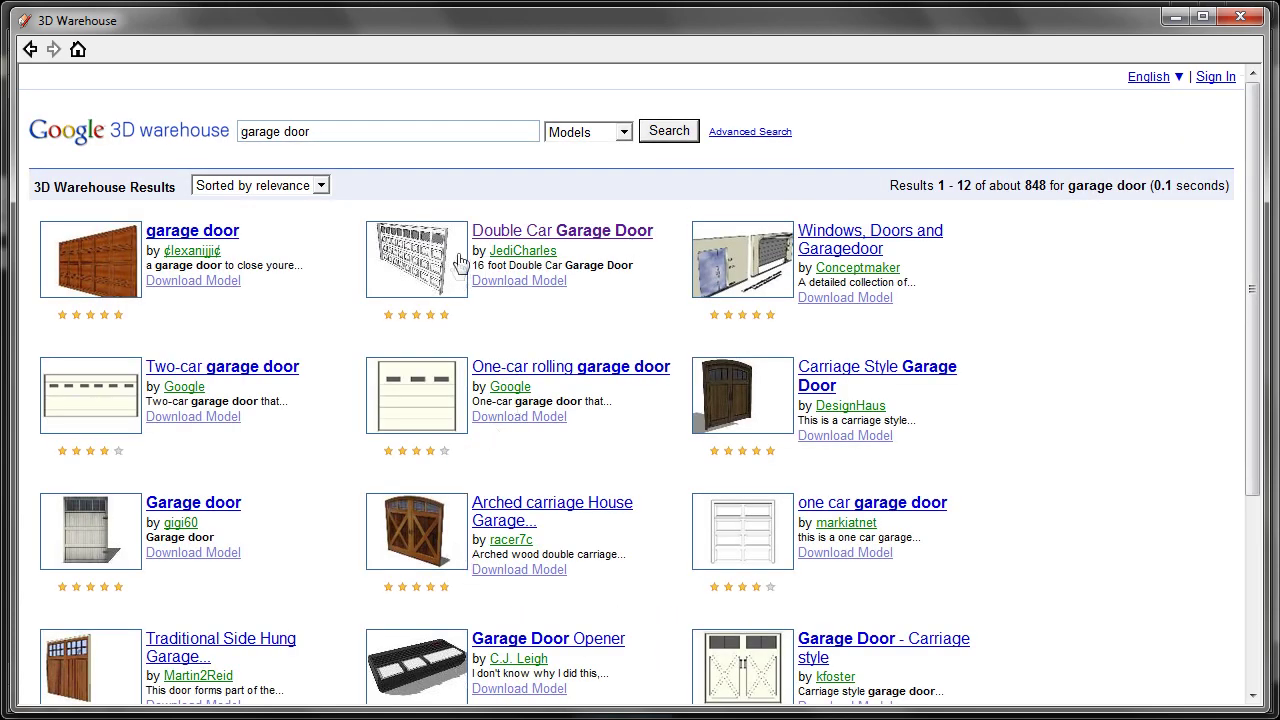
- Load the Double Car Garage Door directly into the model and place it at the opening's lower-left corner
left_click(415, 293)
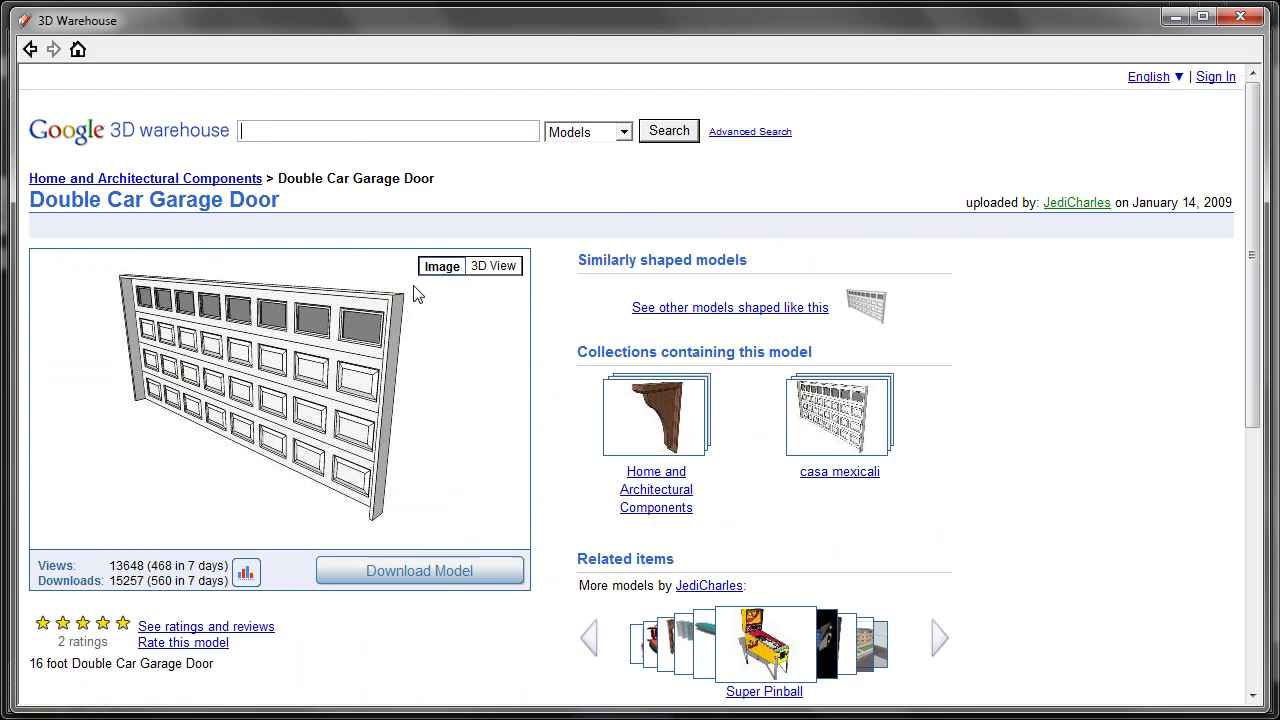
left_click(400, 578)
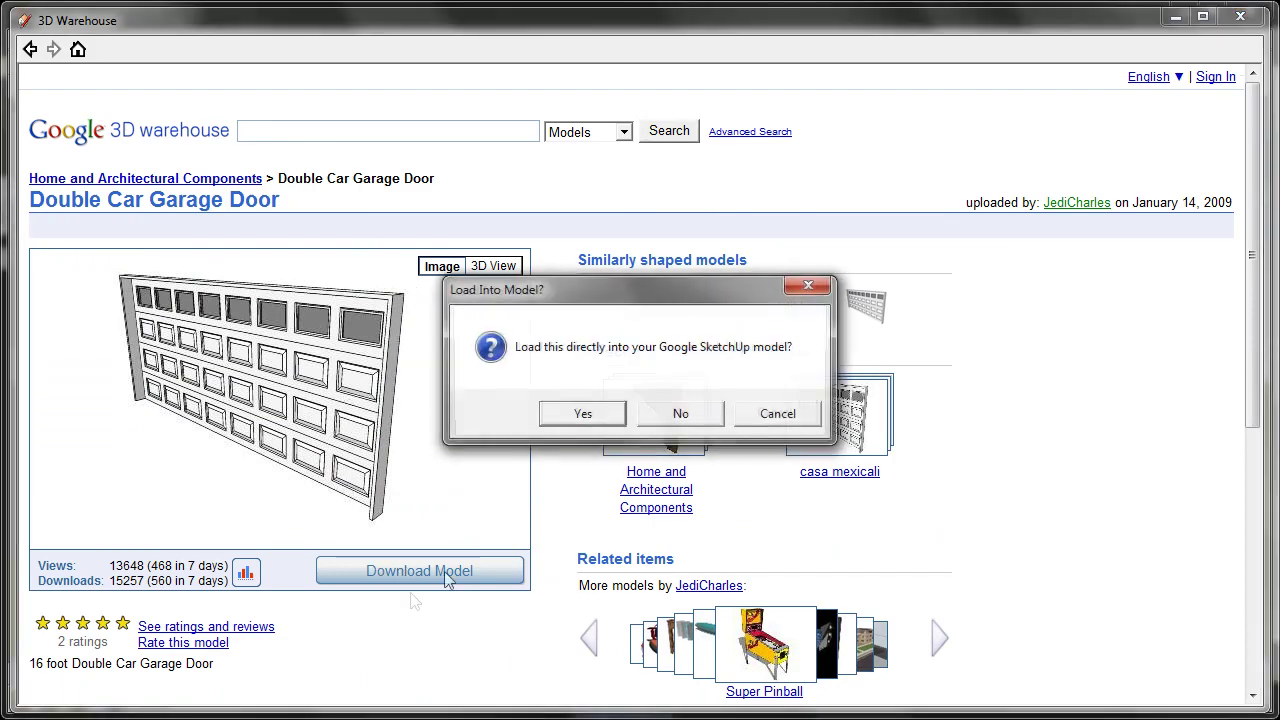
left_click(583, 413)
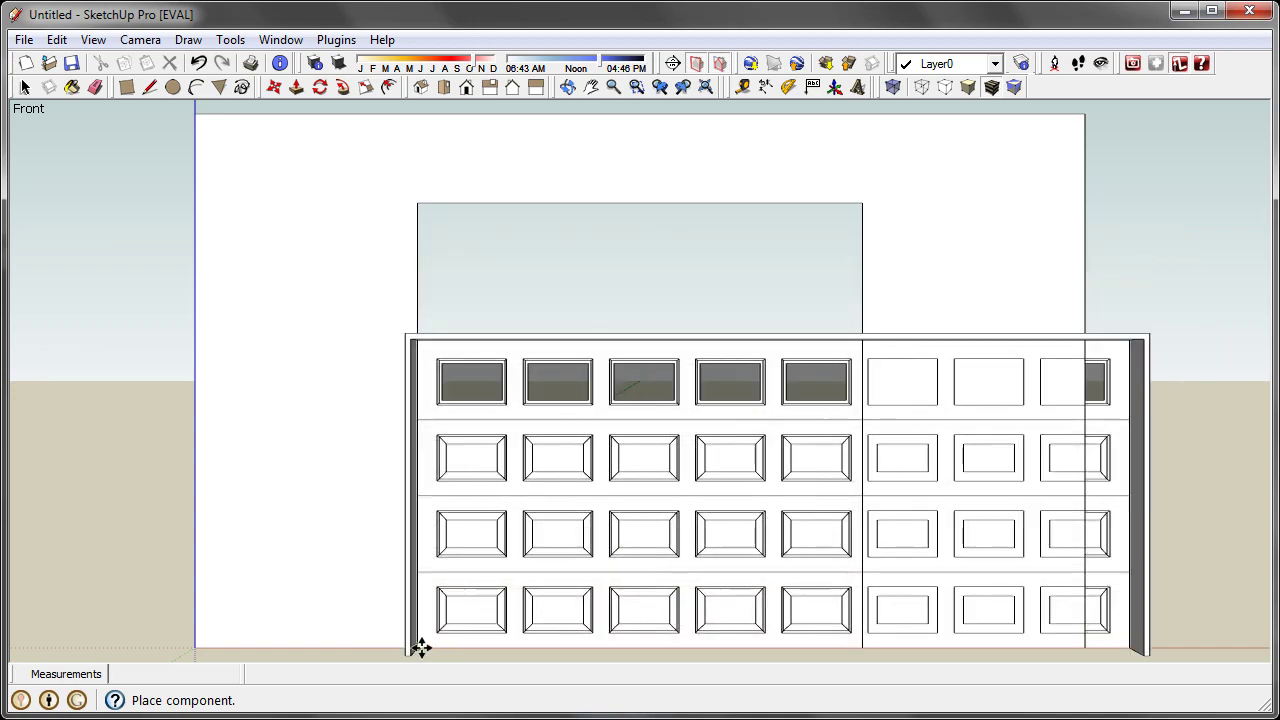
left_click(418, 648)
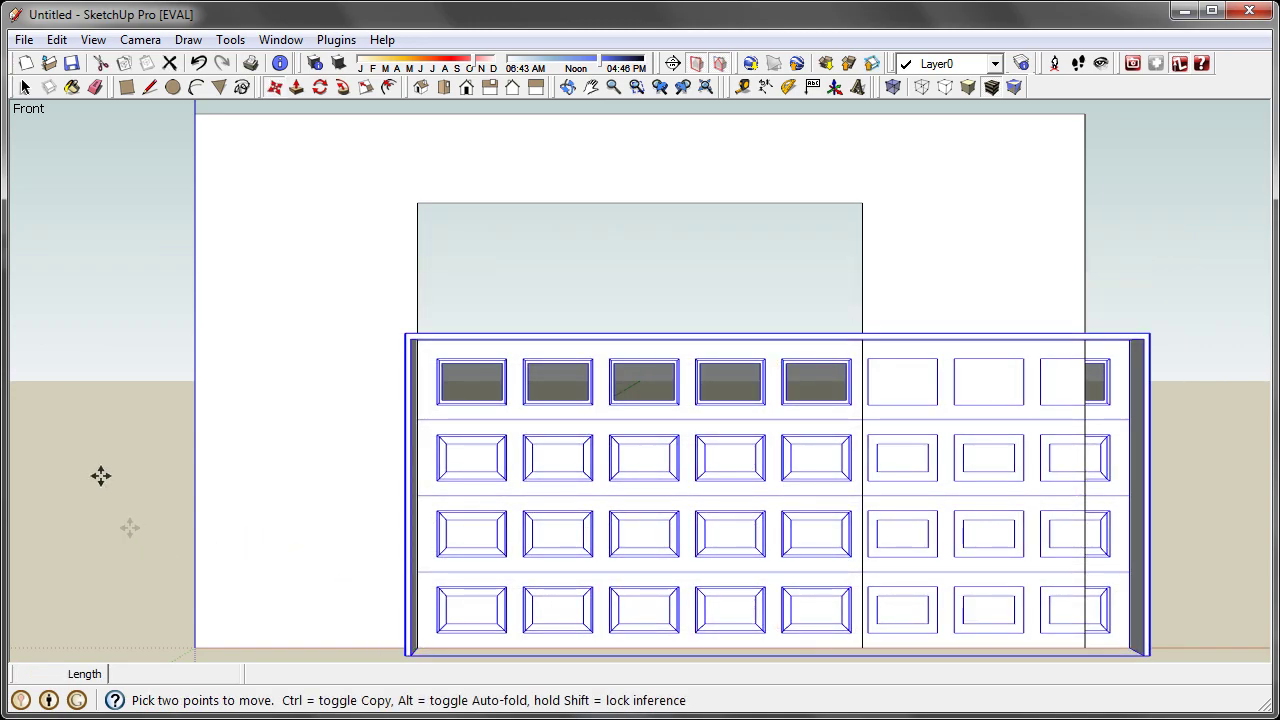
middle_click_drag(392, 451, 771, 506)
middle_click_drag(889, 580, 703, 523)
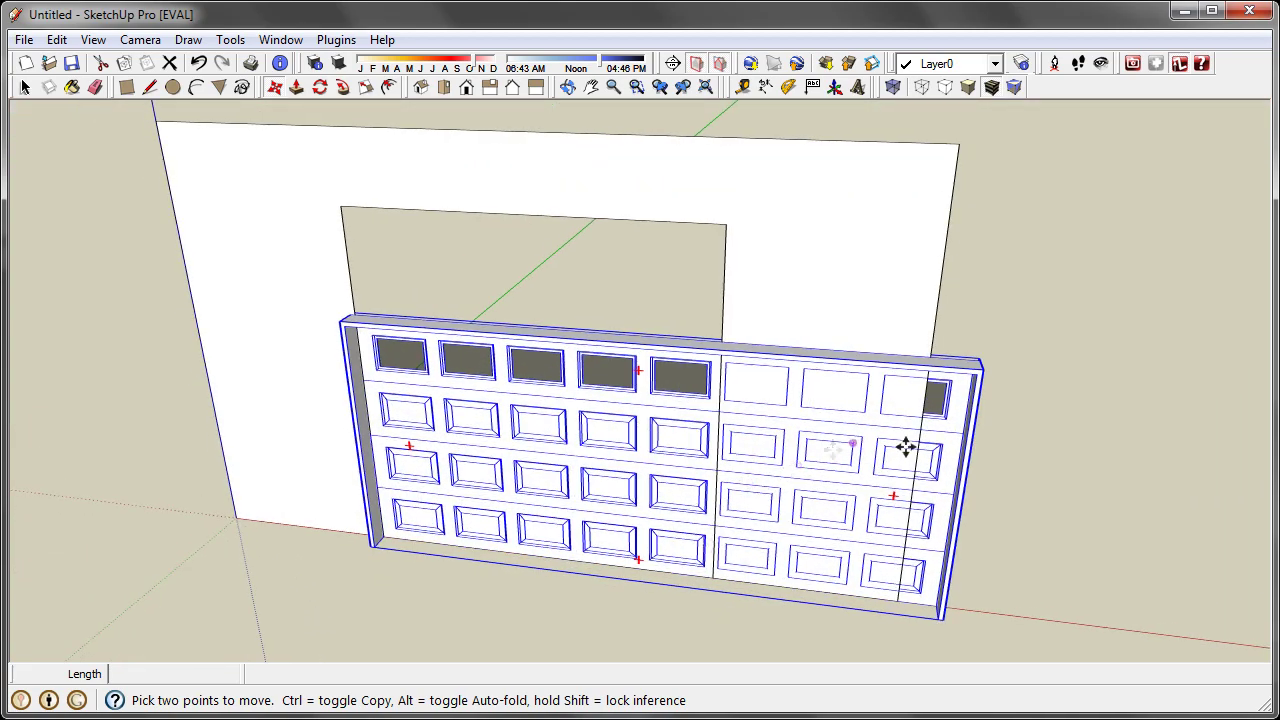
middle_click_drag(1054, 489, 675, 456)
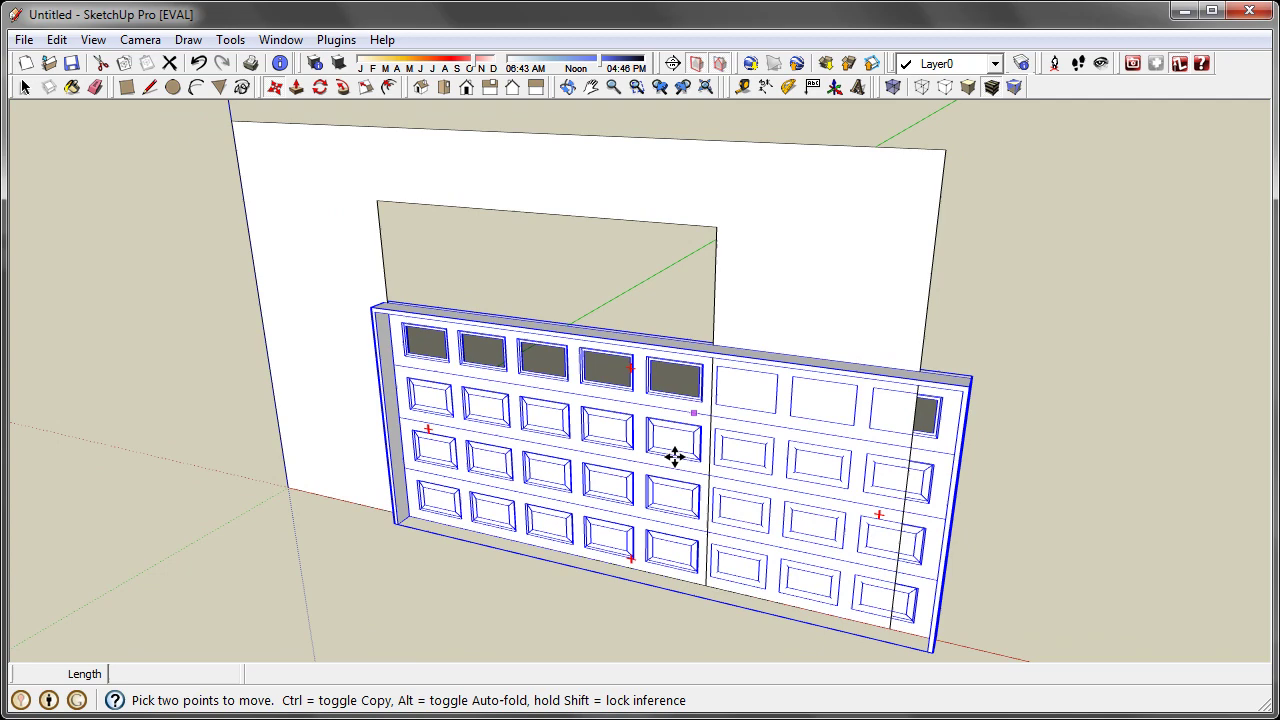
key("space")
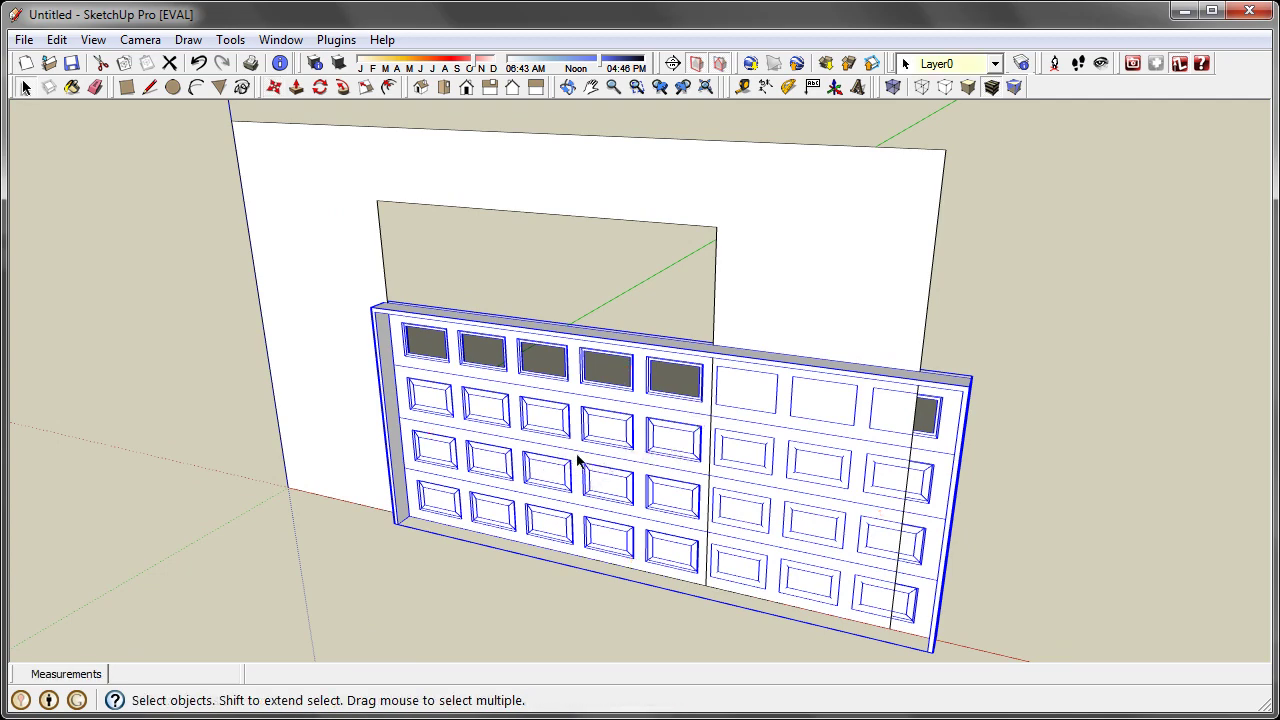
double_click(580, 455)
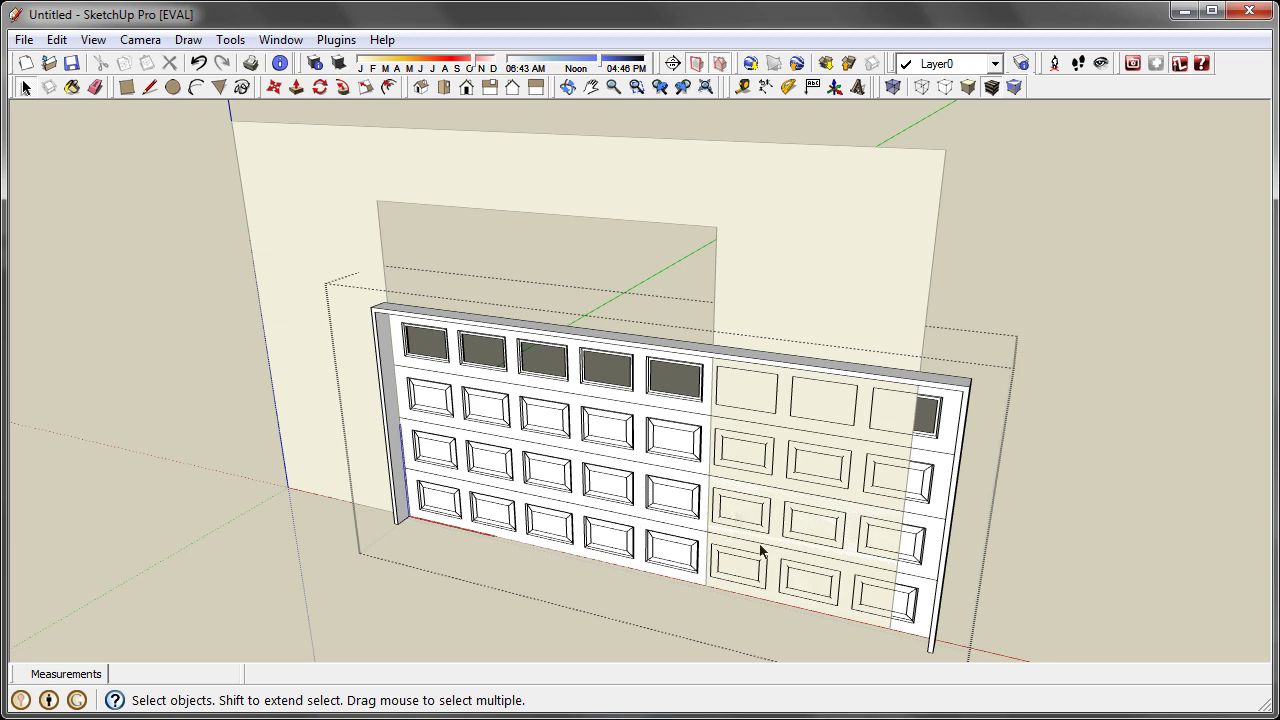
key("l")
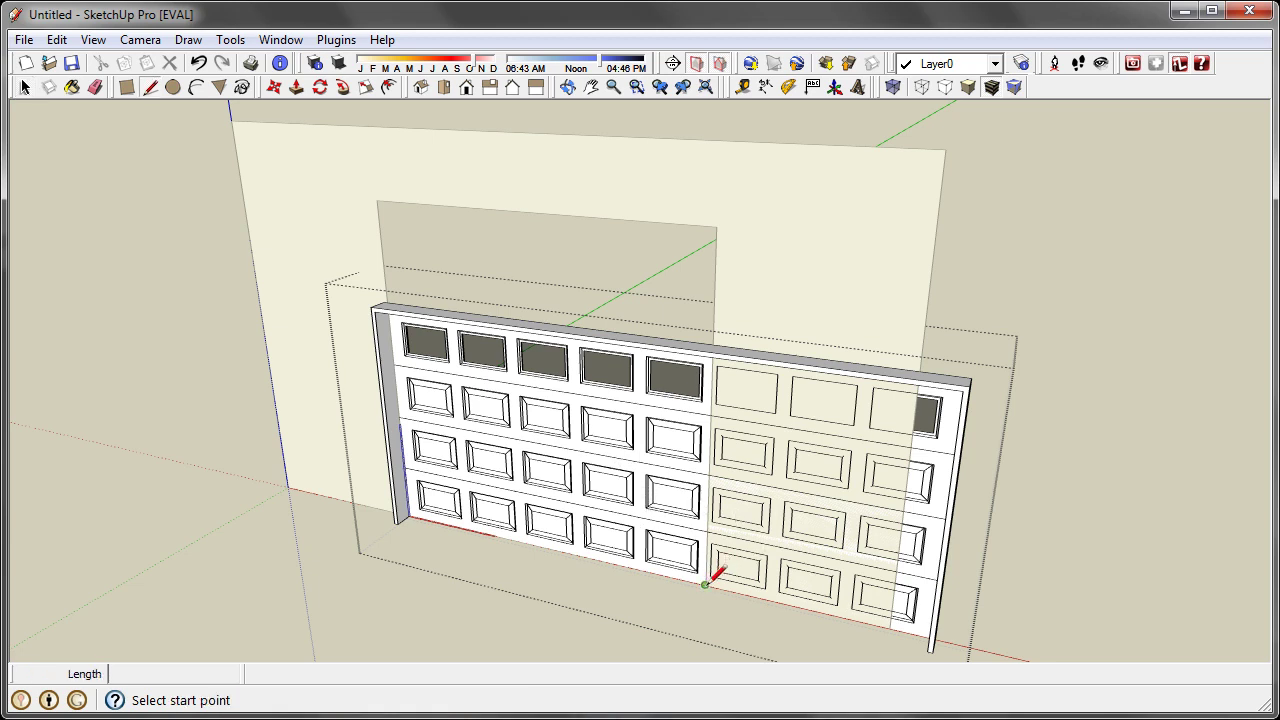
left_click(705, 584)
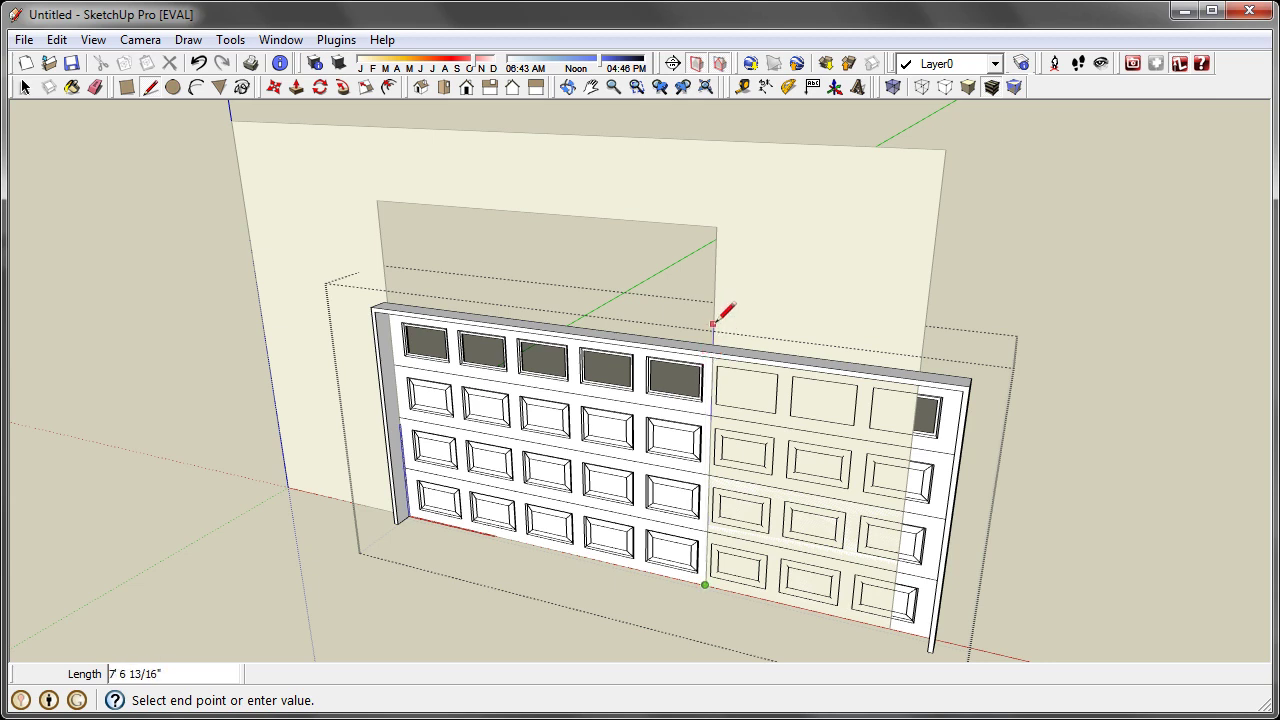
key("space")
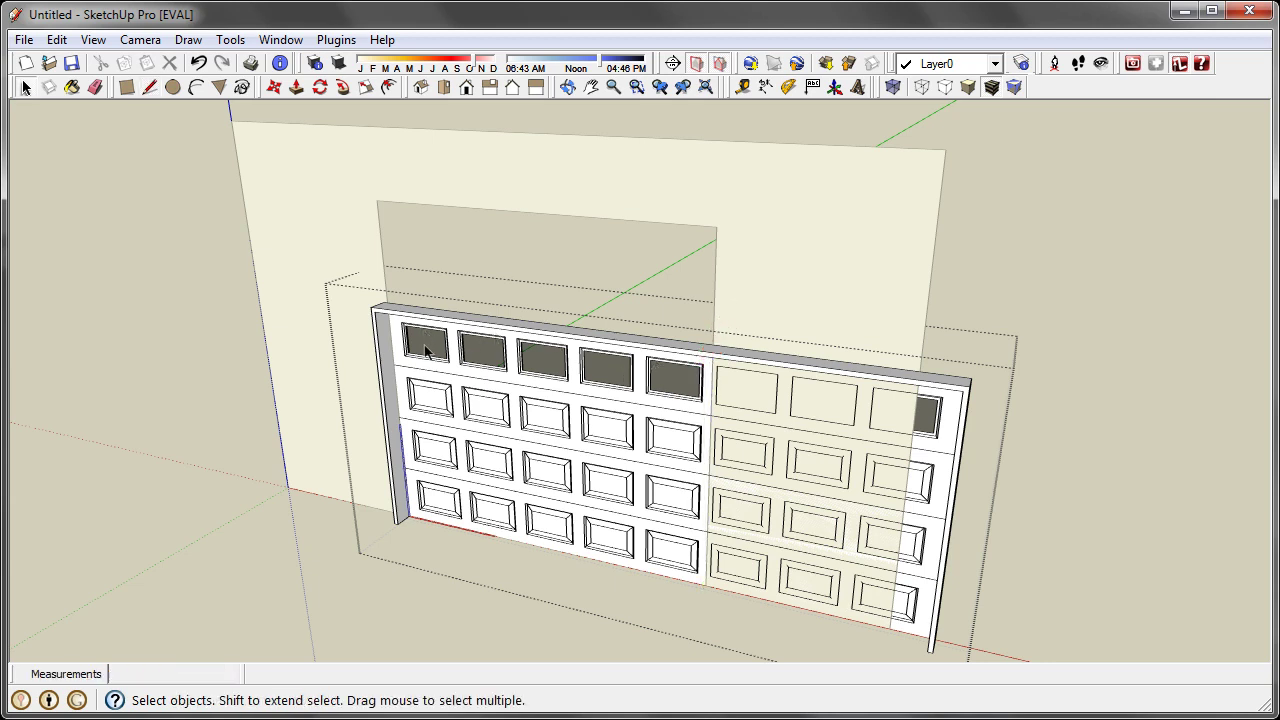
left_click(441, 333)
key("q")
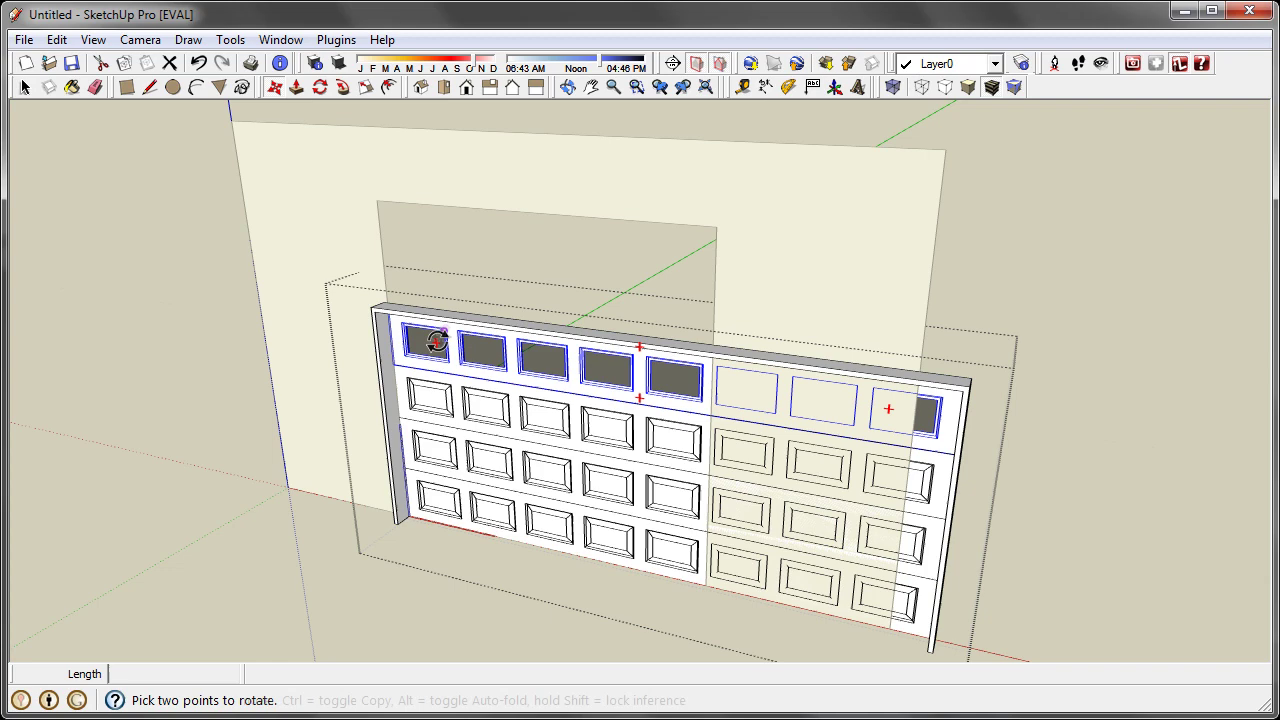
left_click(437, 340)
key("Escape")
key("m")
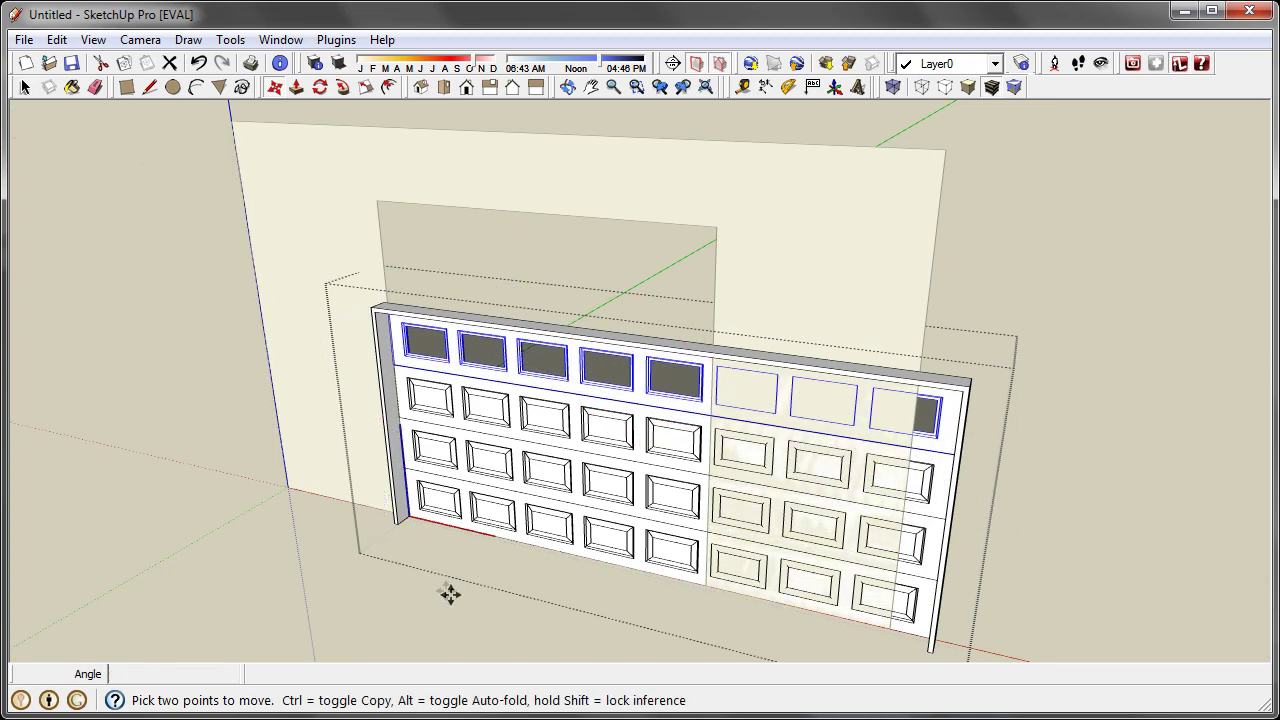
key("space")
left_click(335, 586)
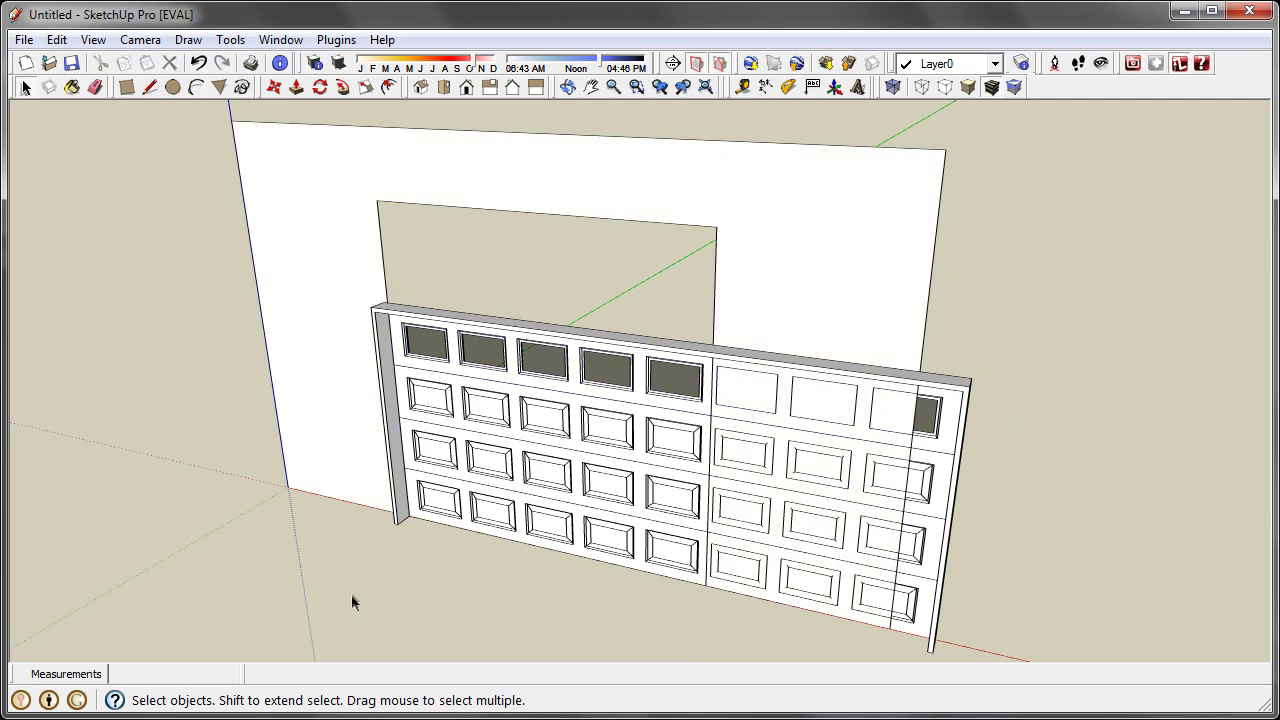
- Scale the garage door component along the red axis by about 0.62 so its far side meets the opening's edge
triple_click(519, 456)
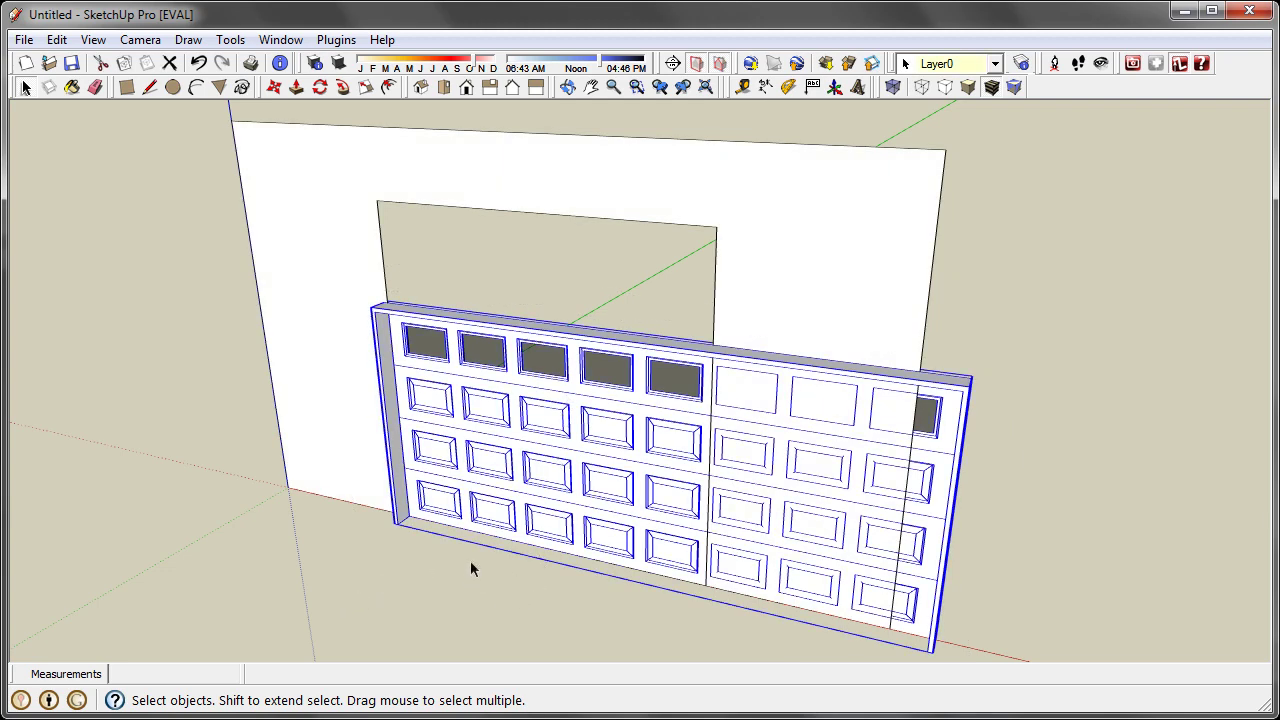
middle_click_drag(470, 562, 367, 421)
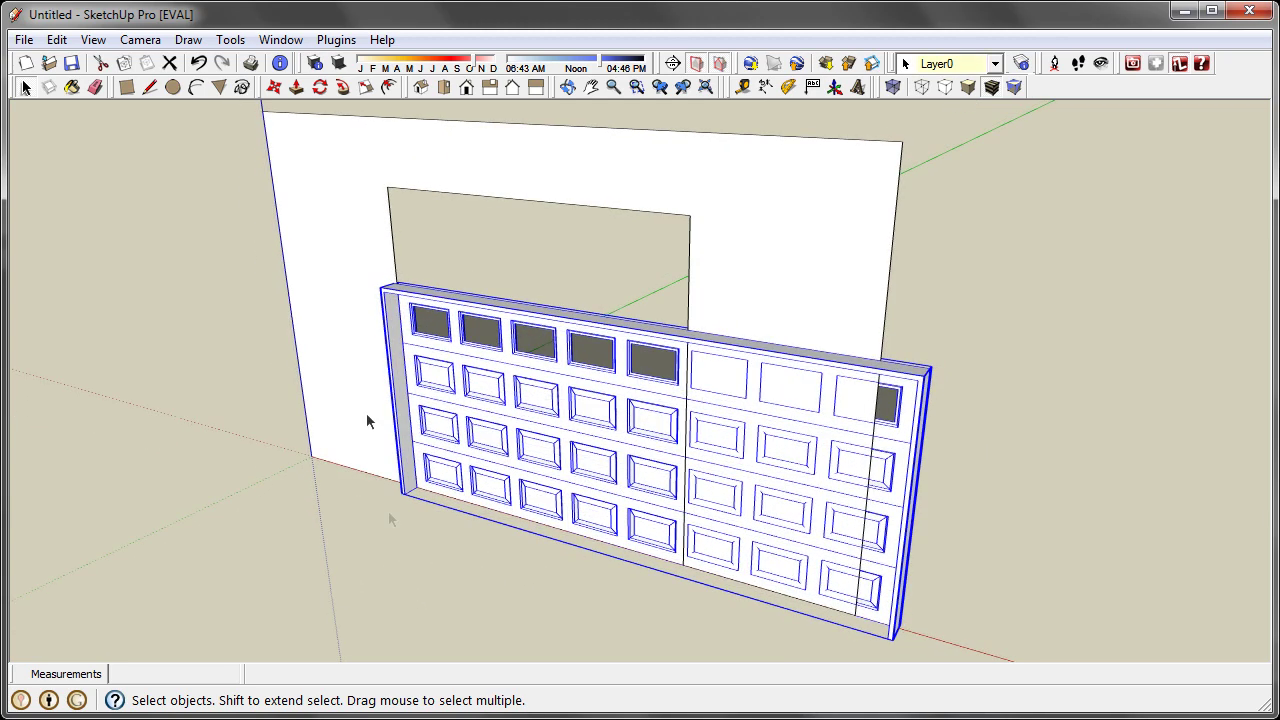
left_click(368, 94)
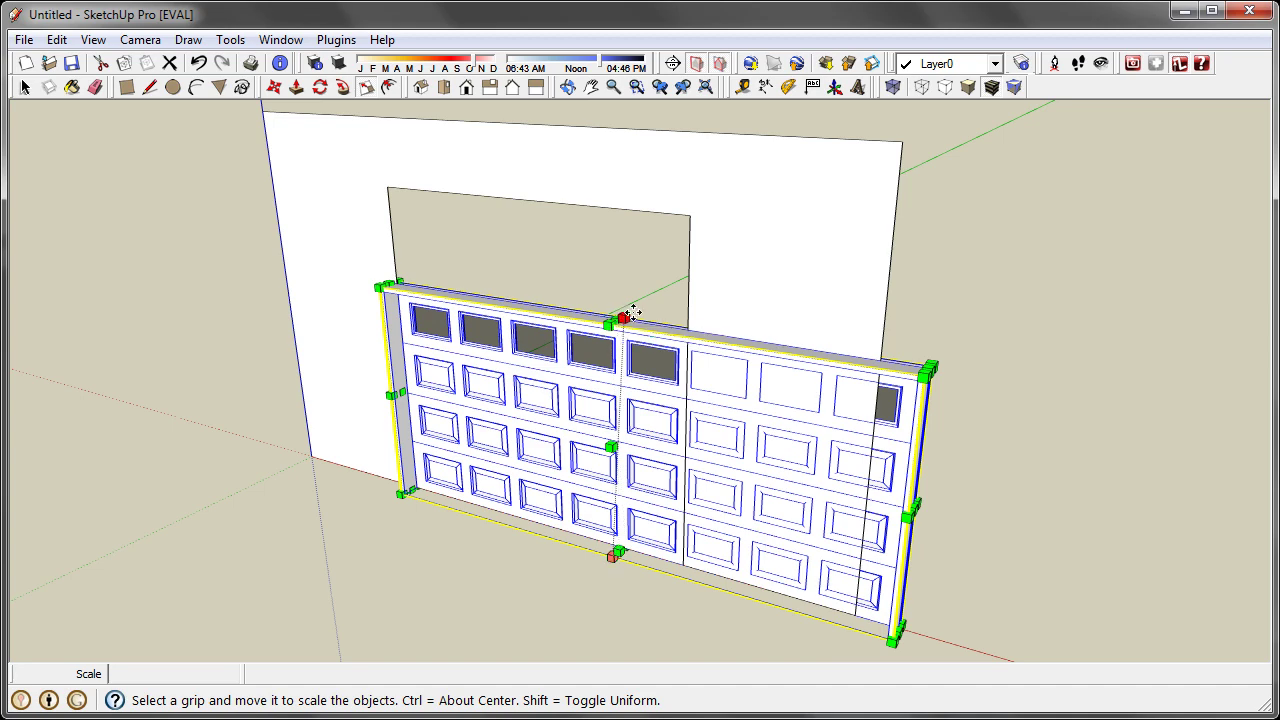
middle_click_drag(924, 396, 580, 285)
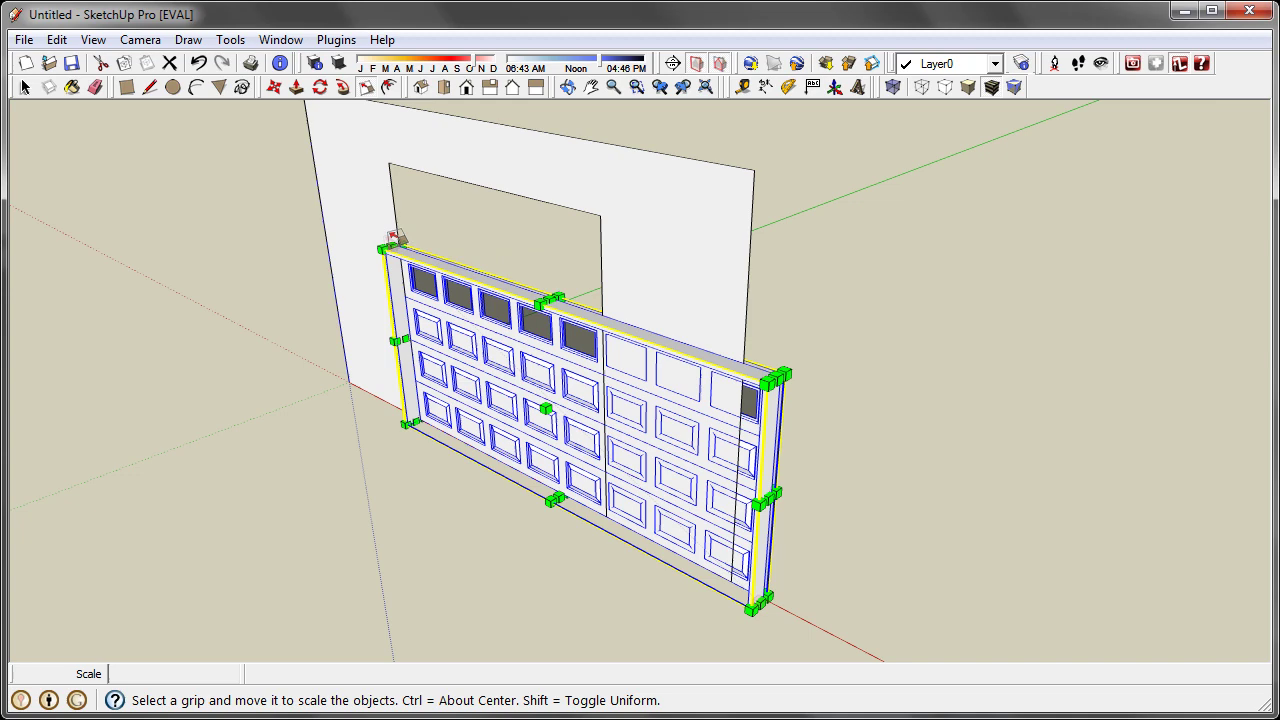
middle_click_drag(770, 525, 752, 492)
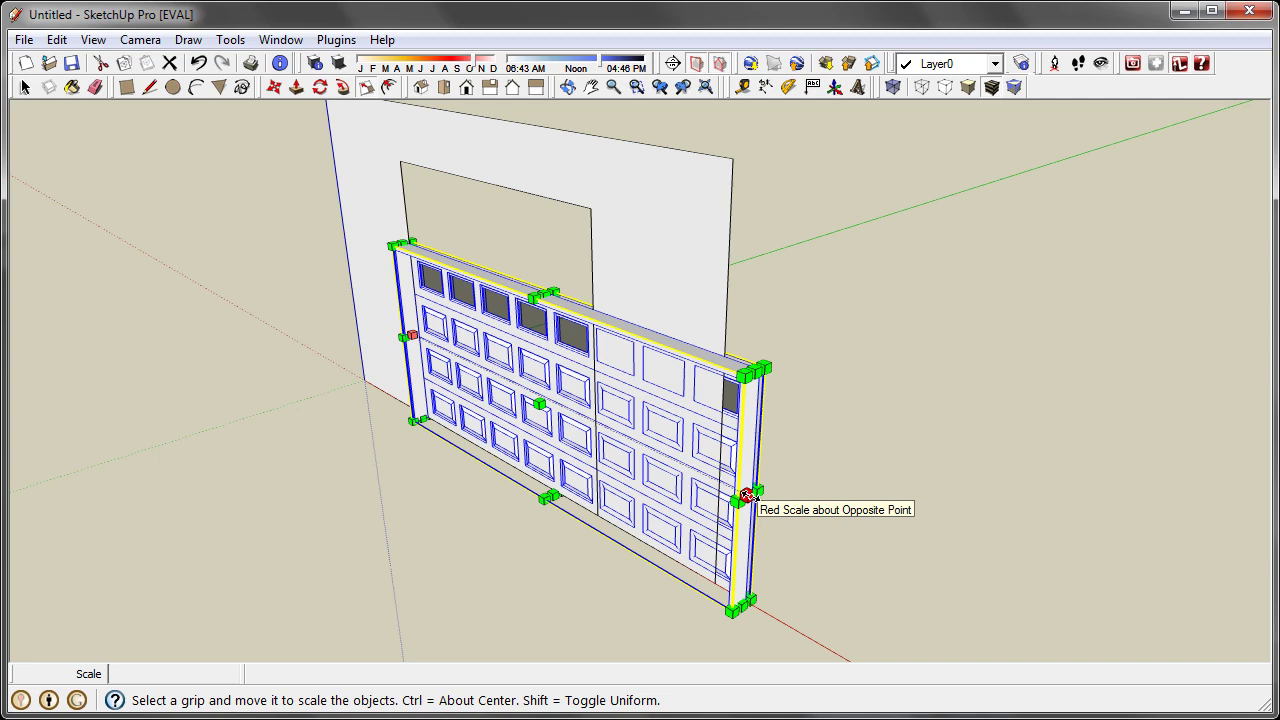
left_click_drag(748, 496, 591, 514)
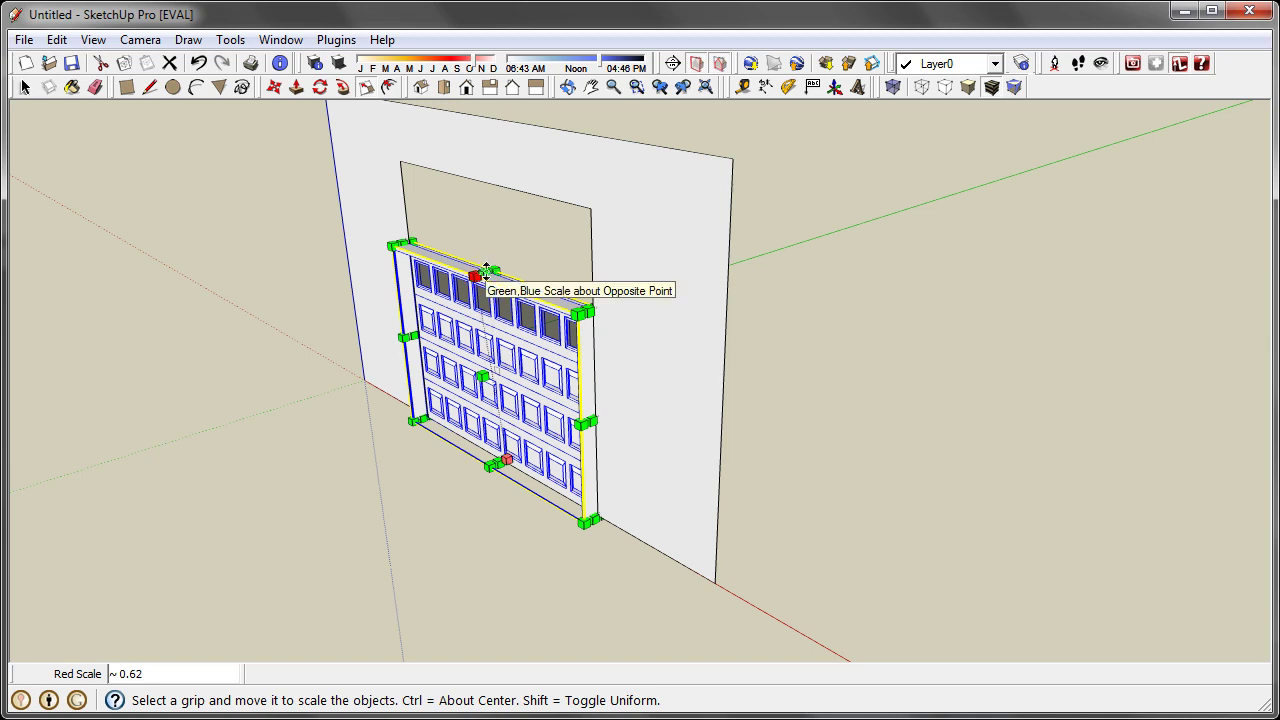
- Scale the garage door's height by about 1.42 to reach the top of the opening, then show the model in front view
left_click_drag(485, 270, 592, 211)
key("space")
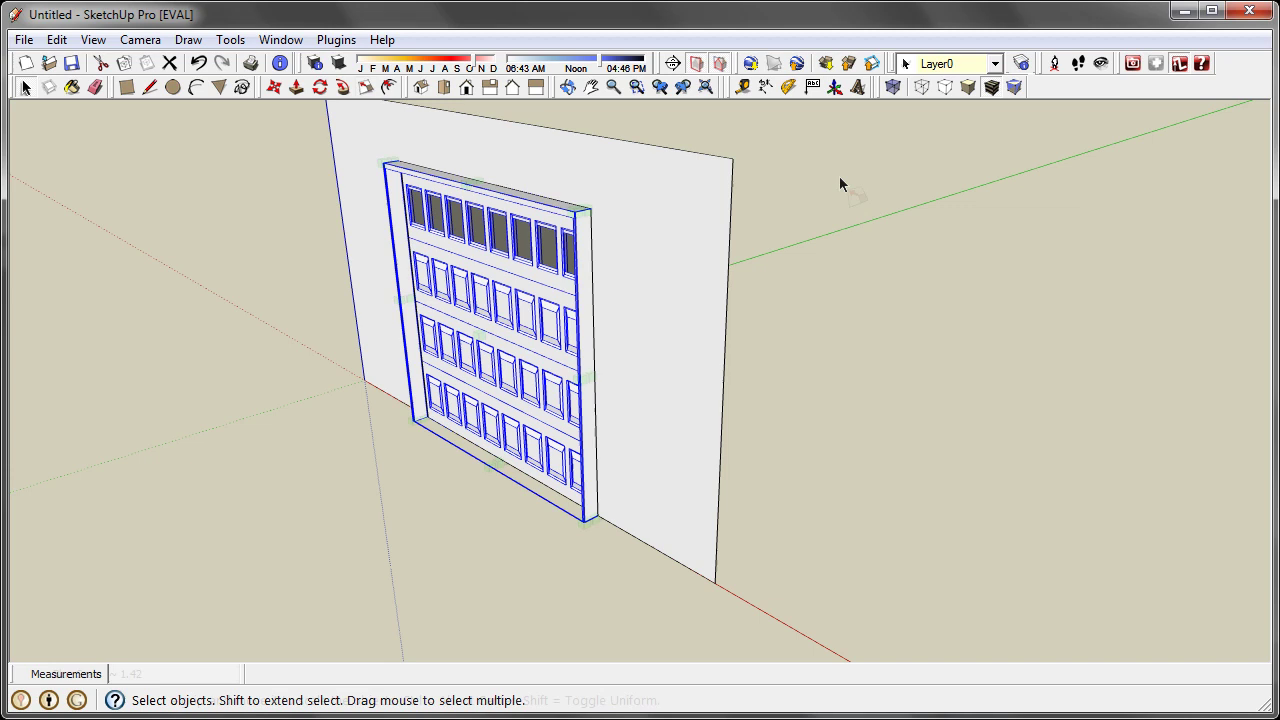
left_click(839, 176)
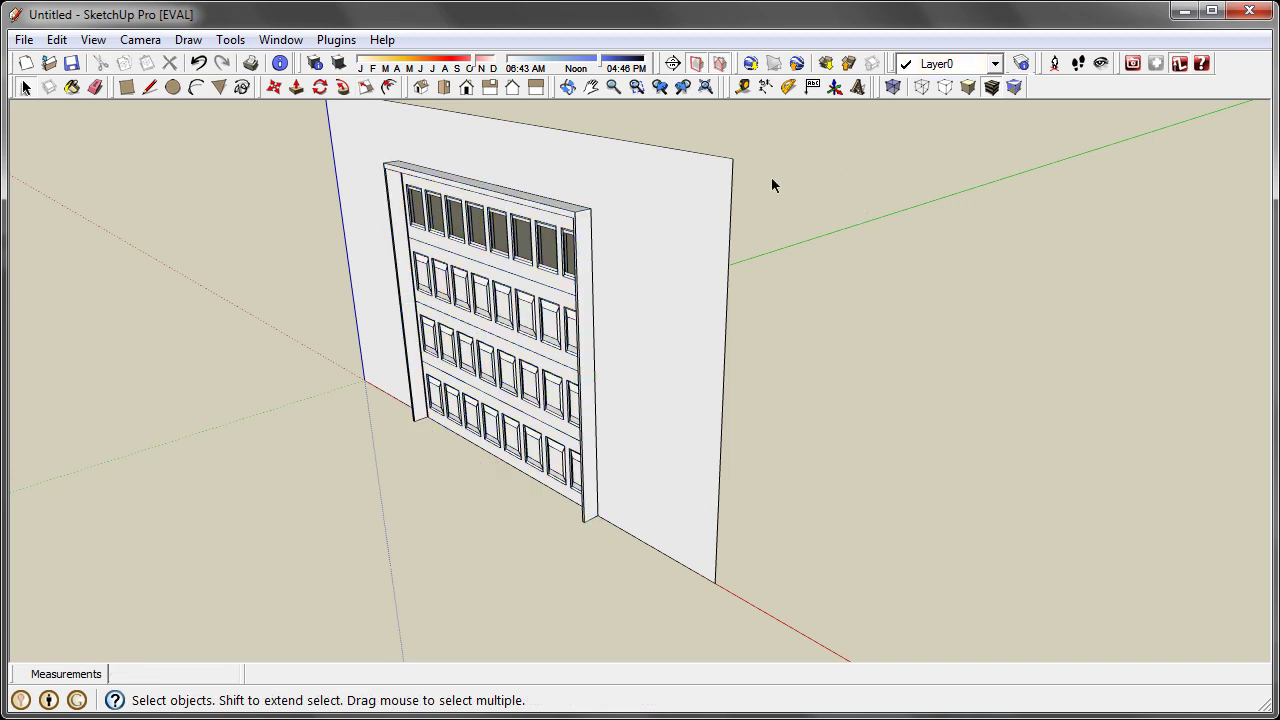
left_click(466, 88)
key("shift+z")
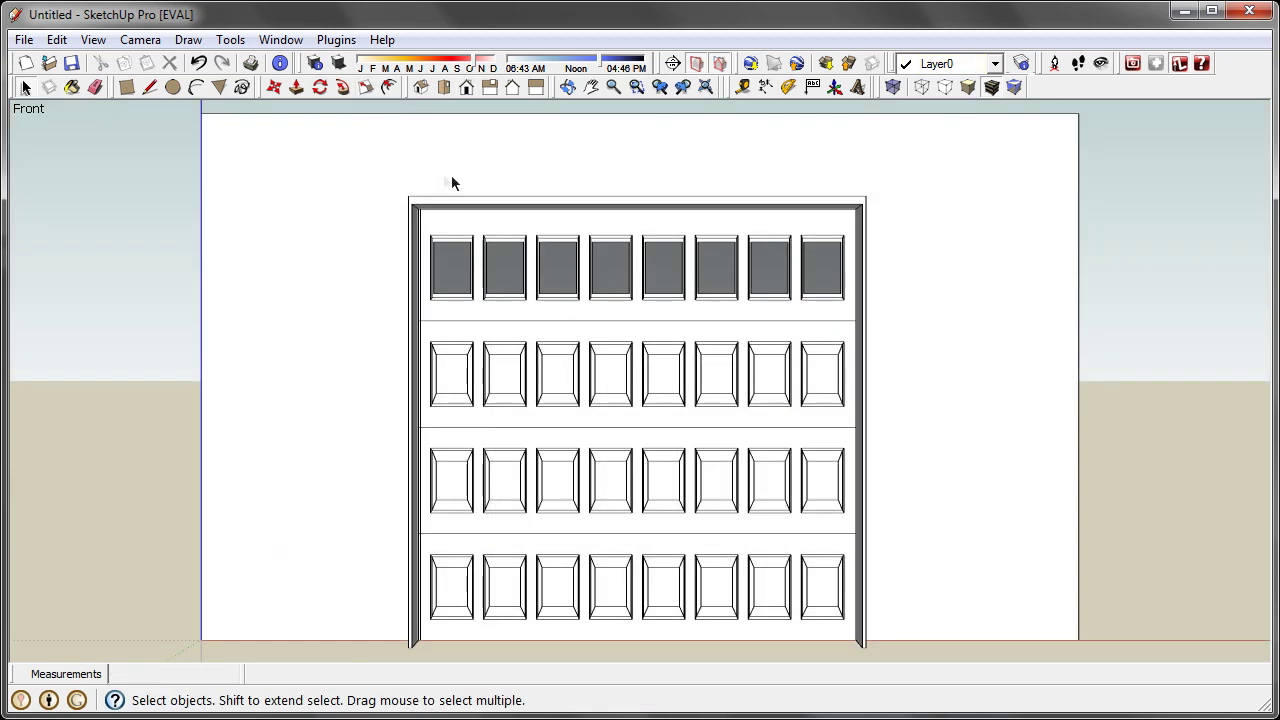